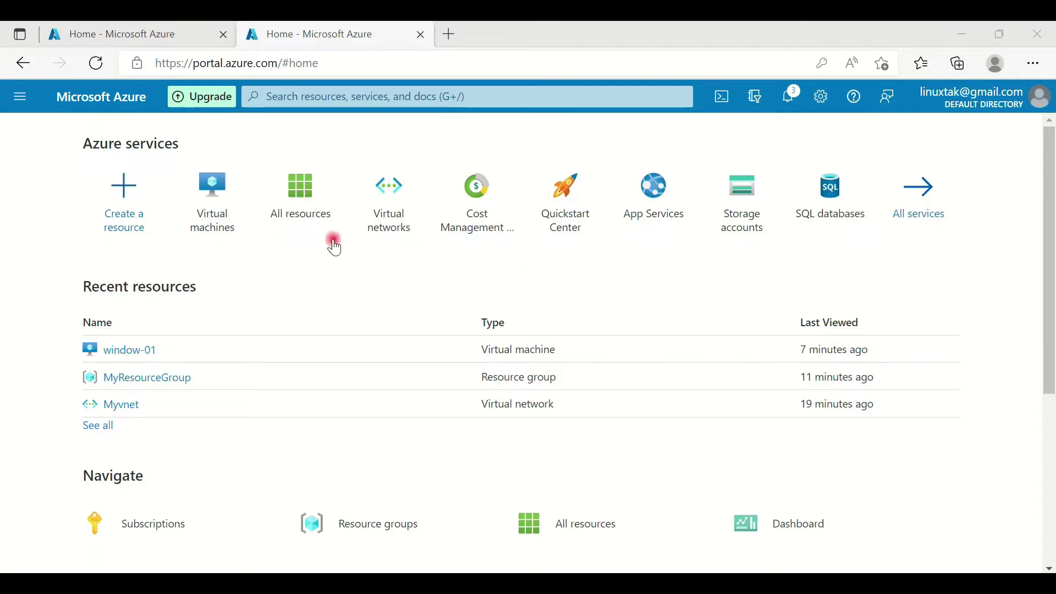
click(323, 97)
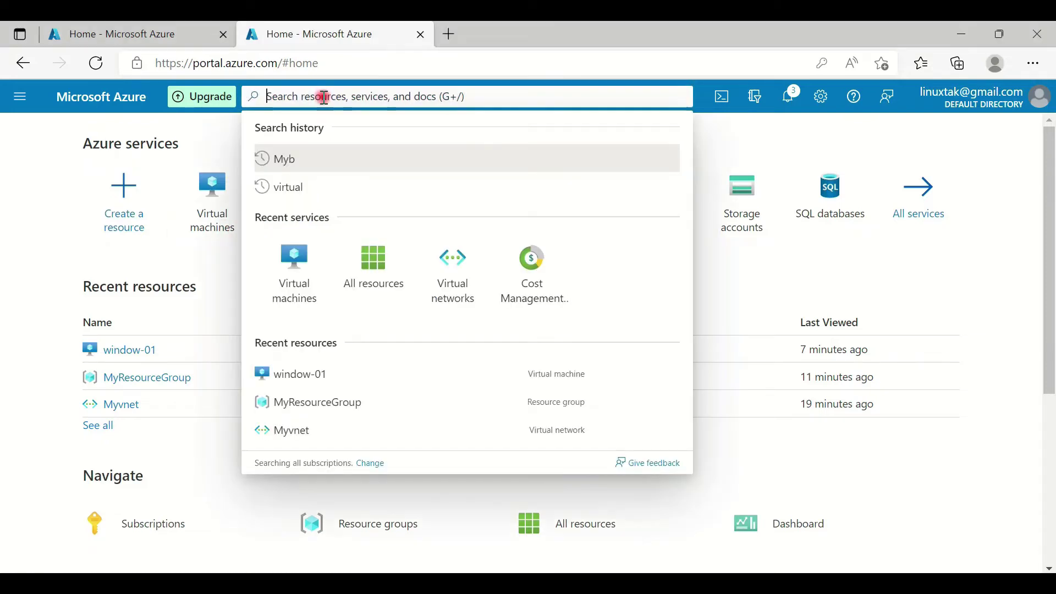
text(vi)
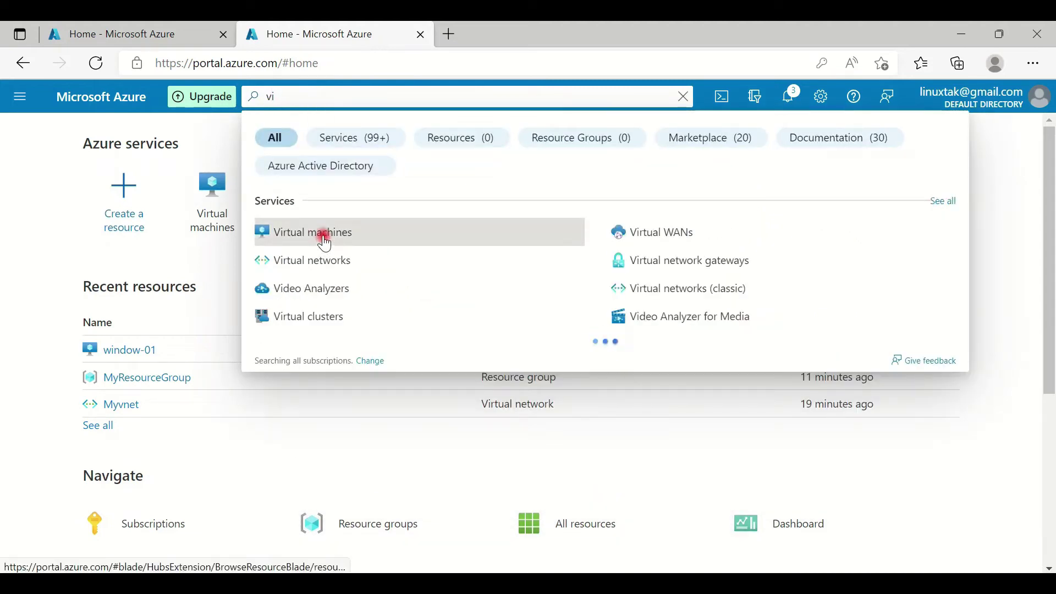
click(65, 143)
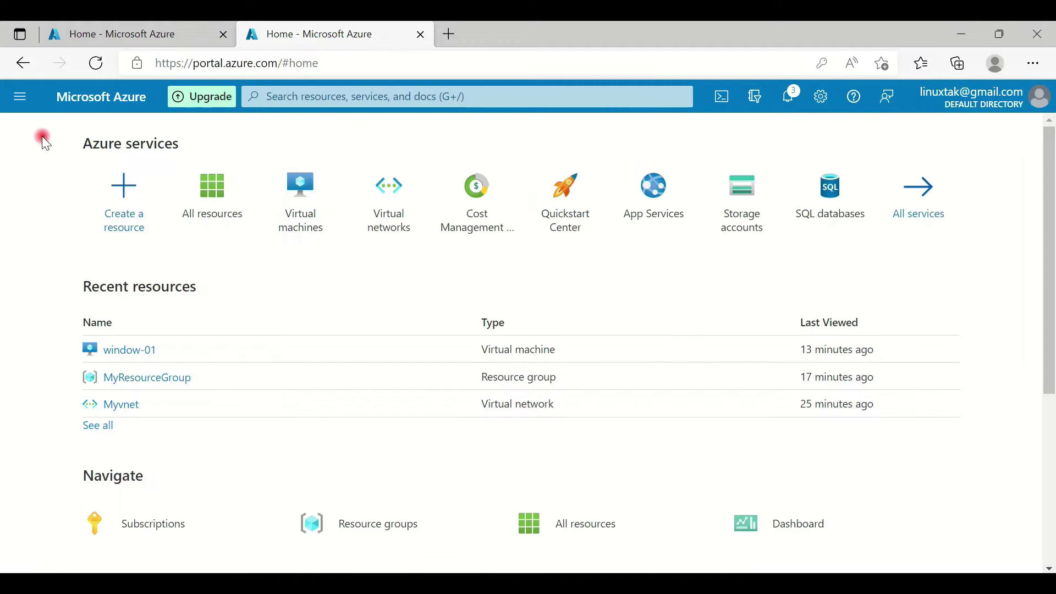
Open the Virtual machines service from the portal menu and start creating a new virtual machine
click(20, 100)
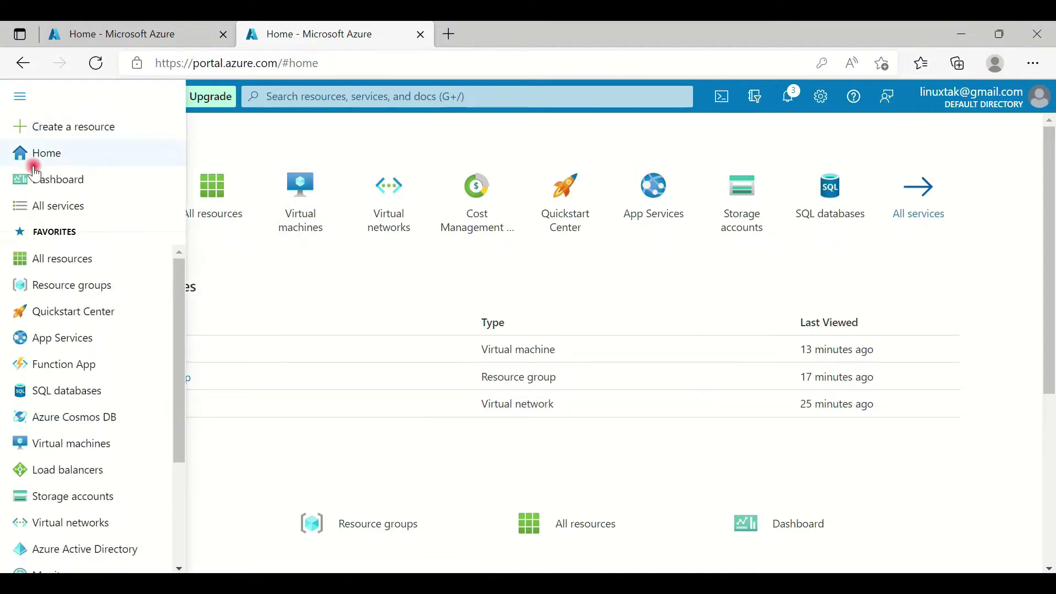
click(65, 445)
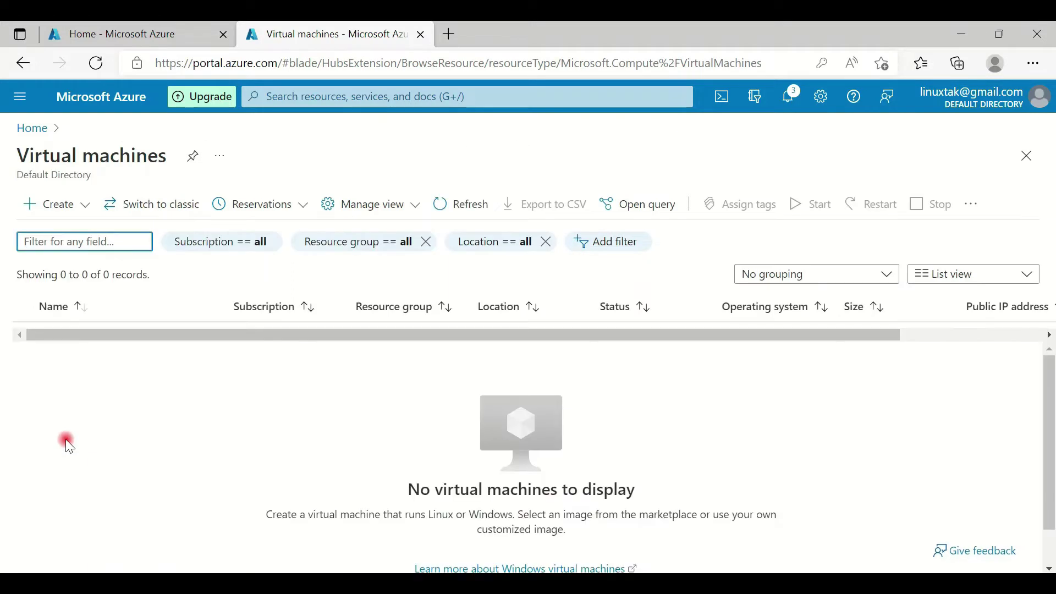
click(80, 212)
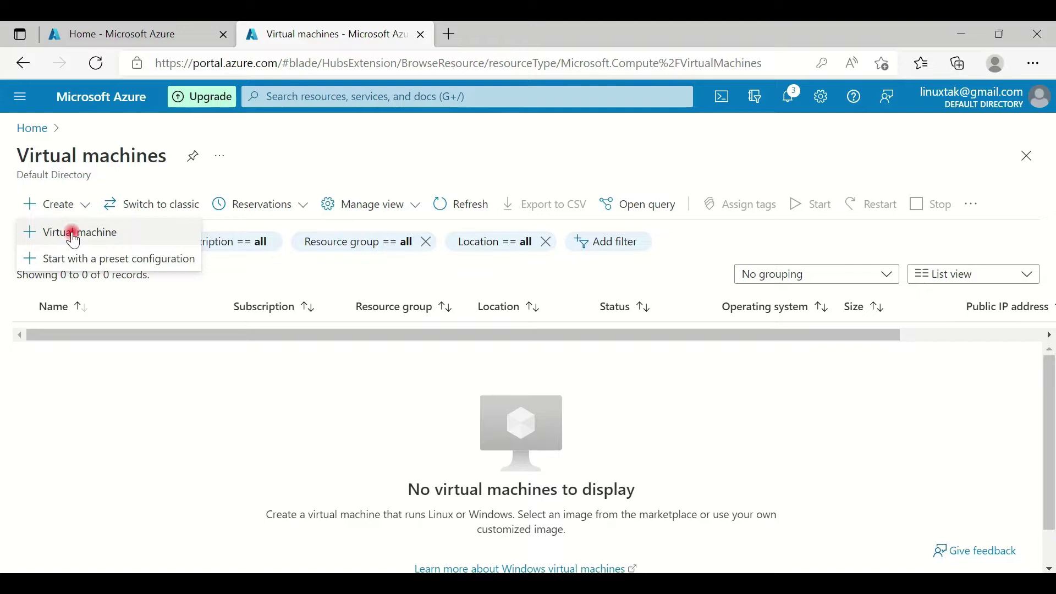
click(73, 233)
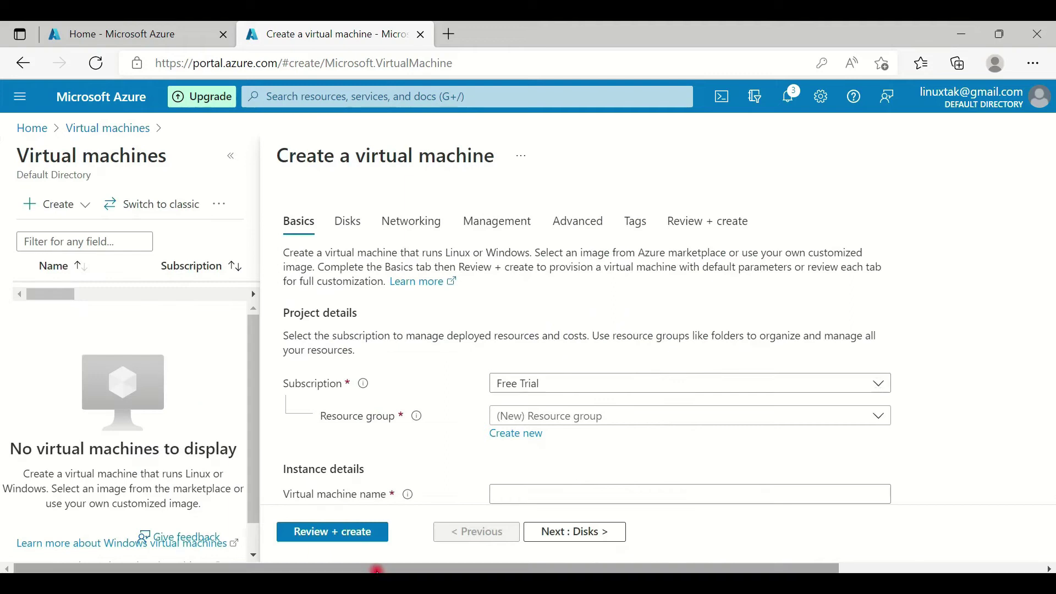
Assign the new virtual machine to the existing resource group MyResourceGroup and name it Linux-01
drag(378, 568, 1052, 384)
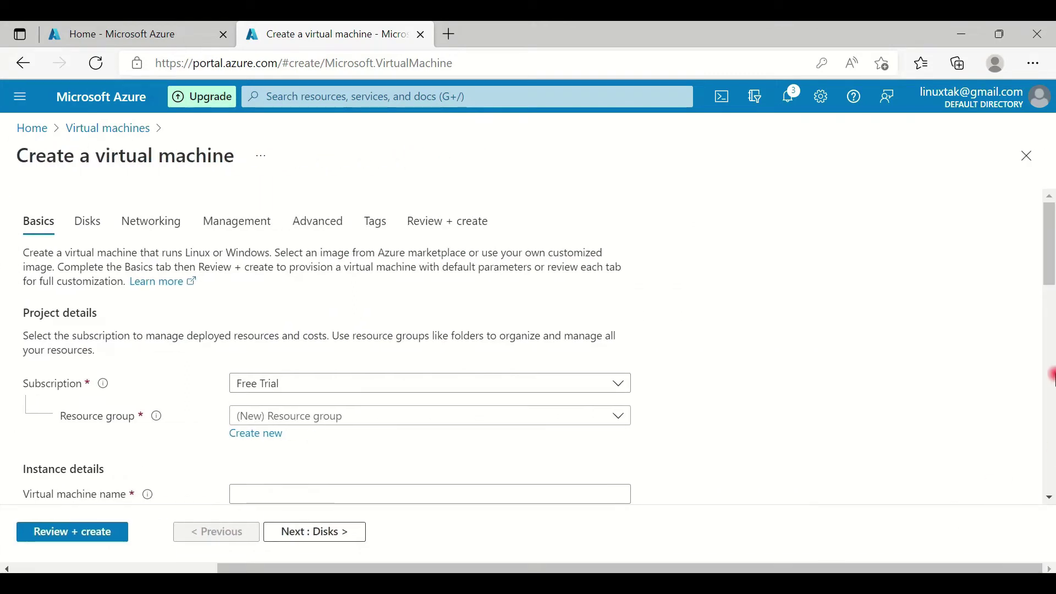
drag(1051, 267, 1052, 306)
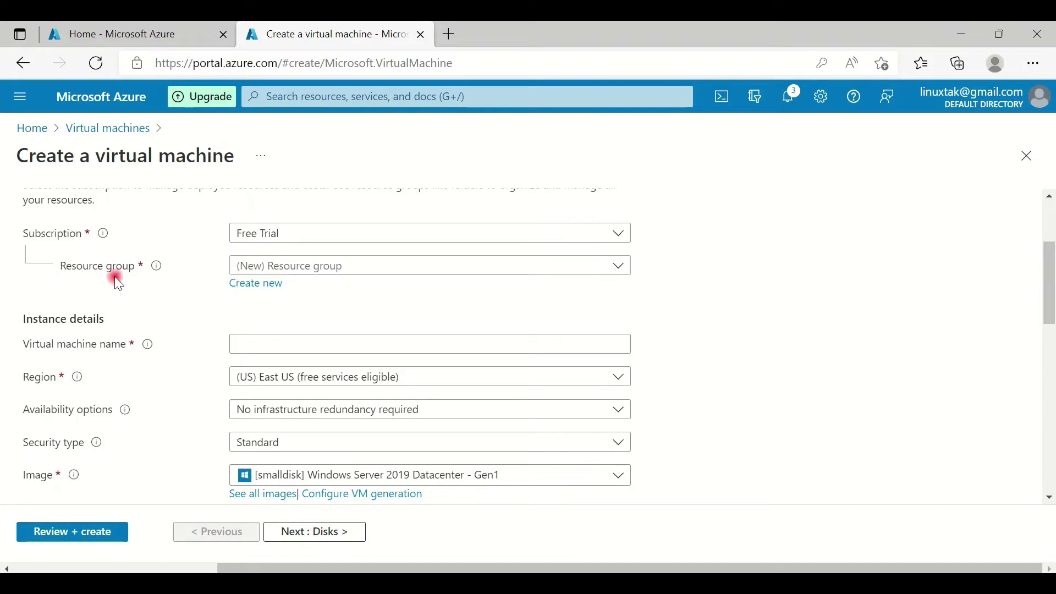
click(507, 268)
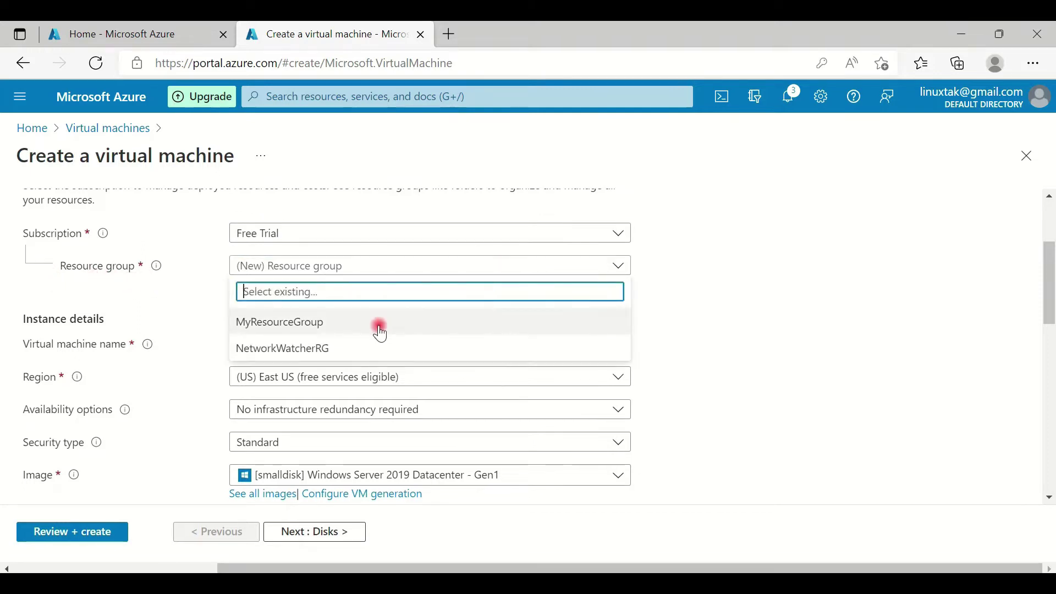
click(380, 324)
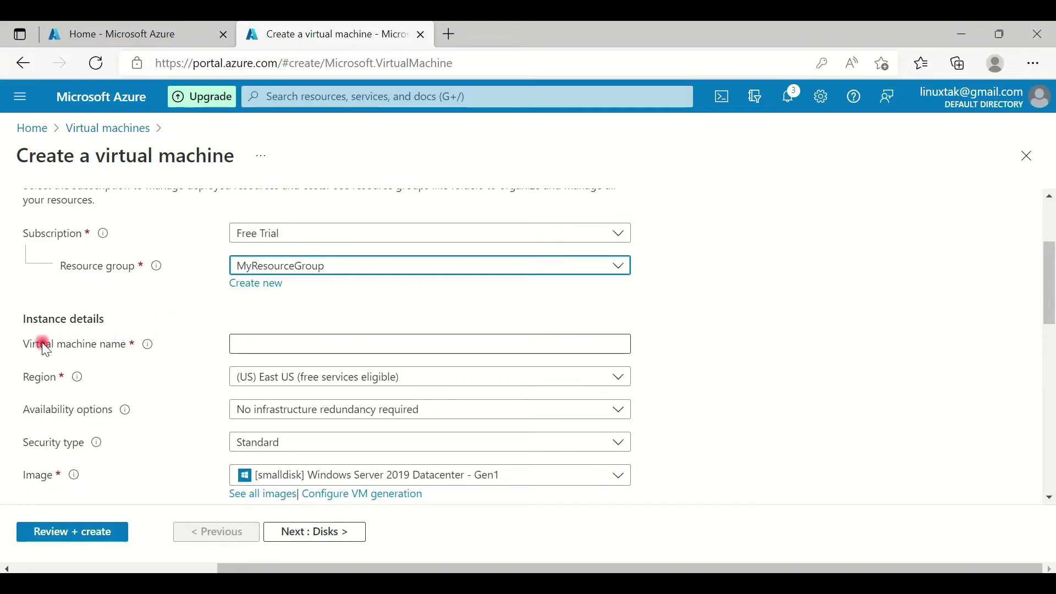
click(249, 345)
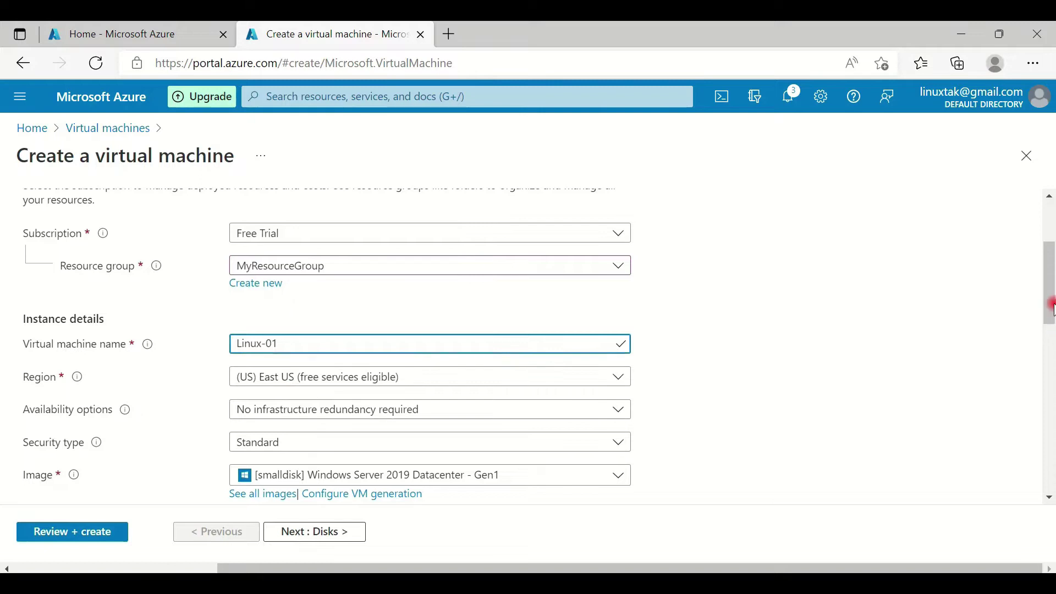
click(620, 377)
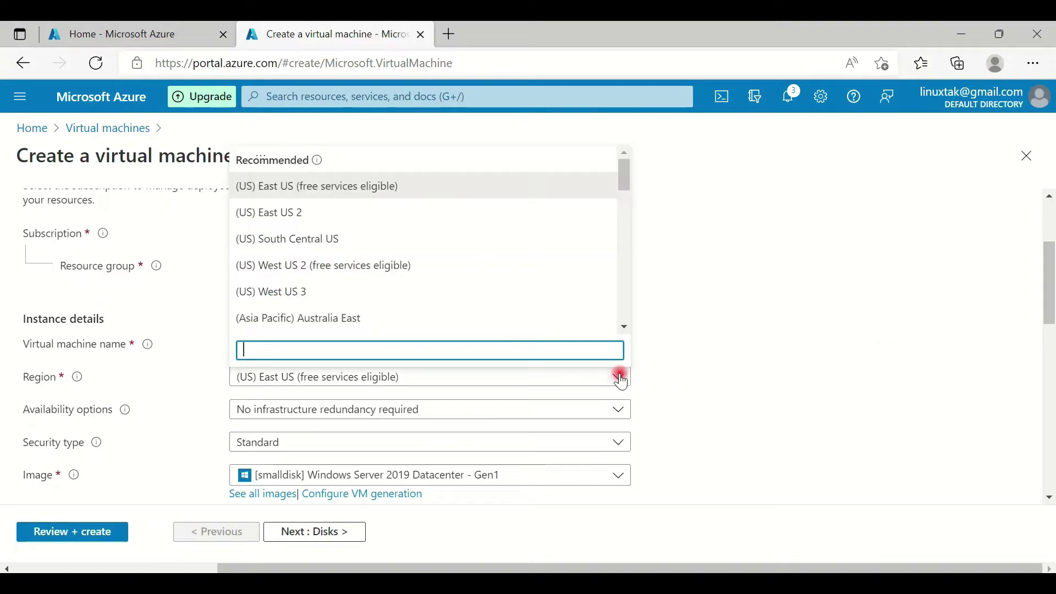
click(620, 379)
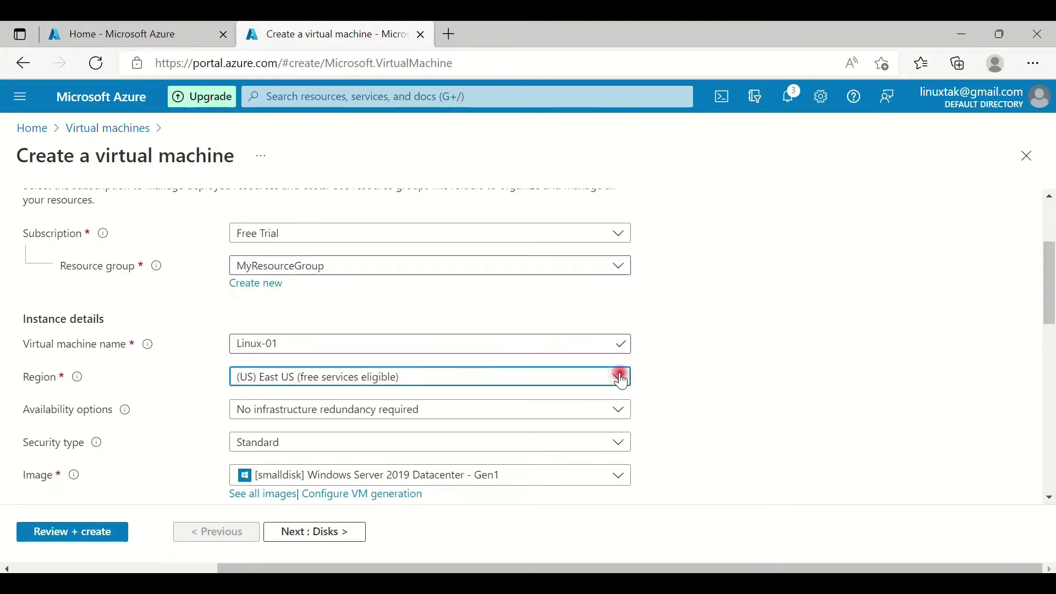
Choose the Red Hat Enterprise Linux 8.1 - Gen 1 image from the Marketplace for the virtual machine
drag(1049, 304, 1044, 342)
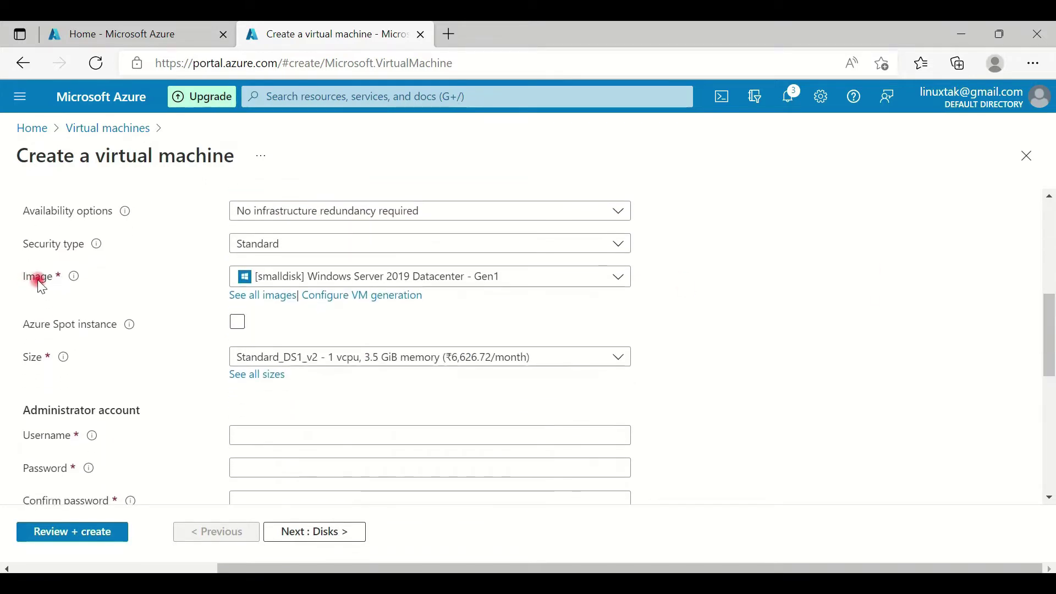
click(250, 297)
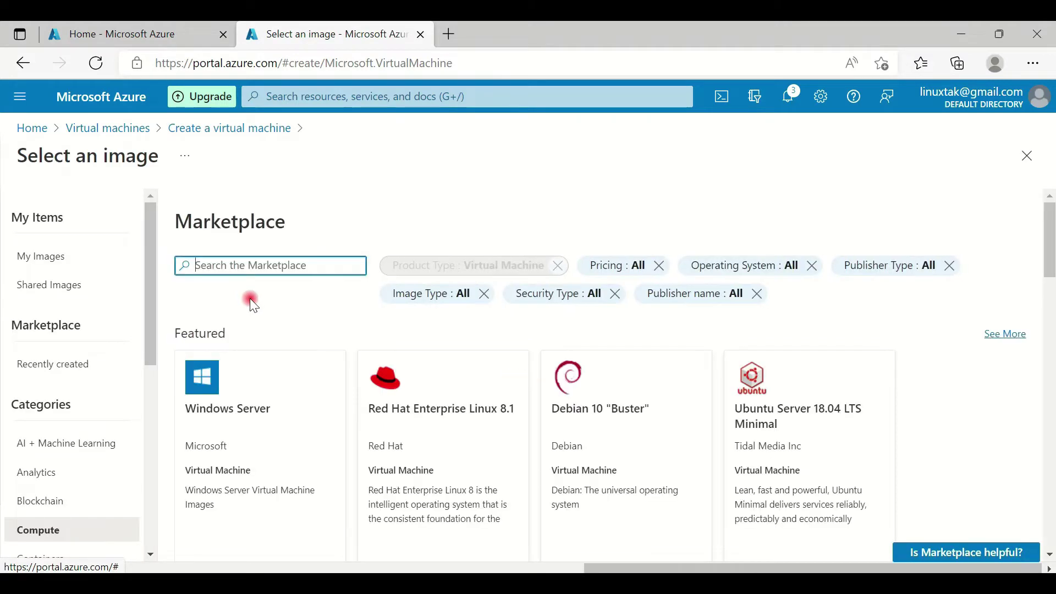
drag(1049, 275, 1050, 320)
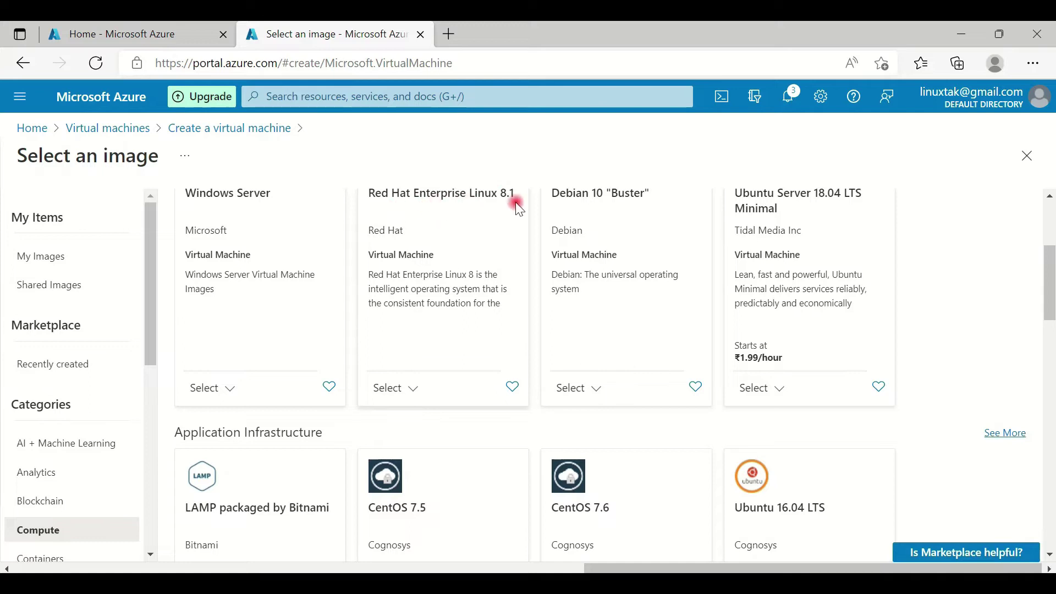
click(412, 390)
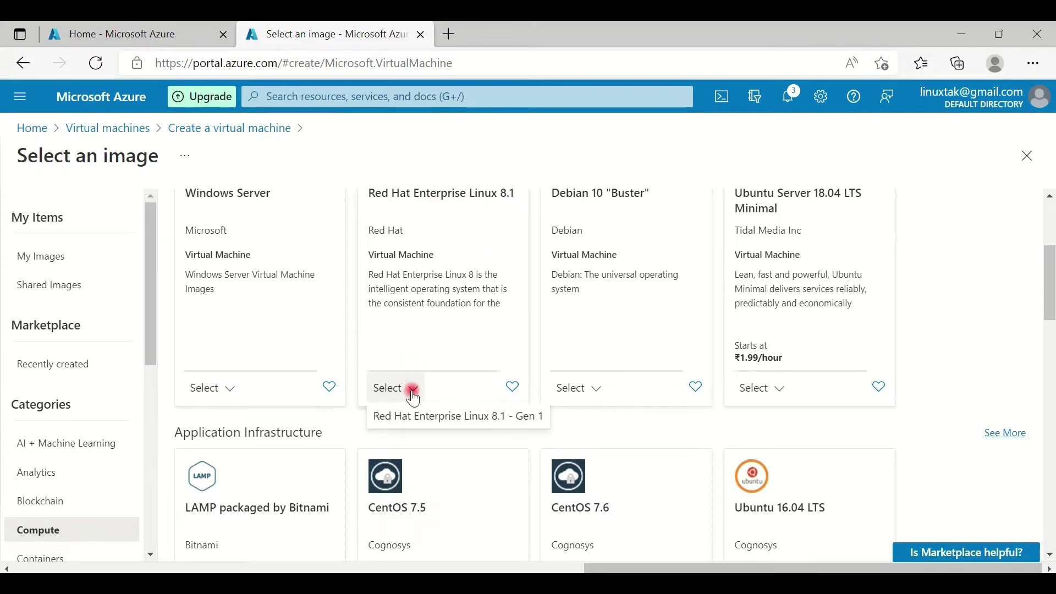
click(413, 414)
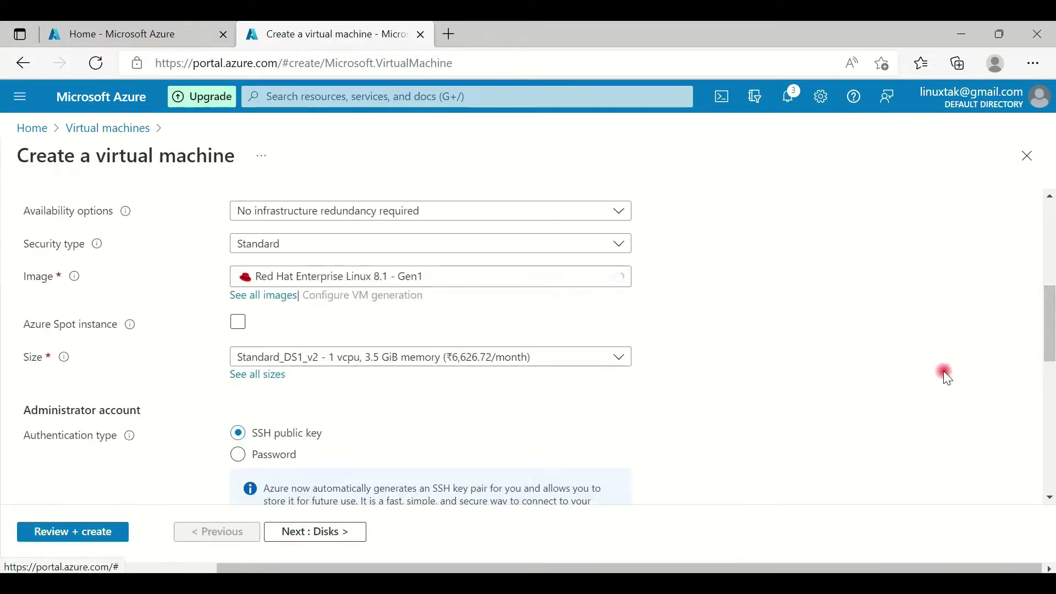
Set the virtual machine size to the free-services-eligible B1s from the full list of sizes
drag(1049, 297, 1050, 338)
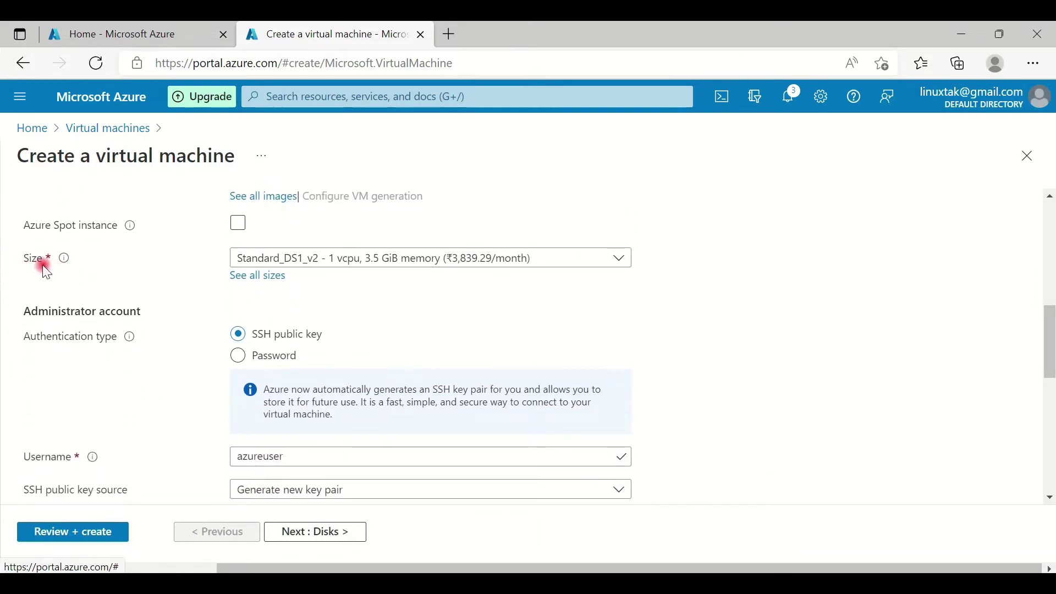
click(248, 277)
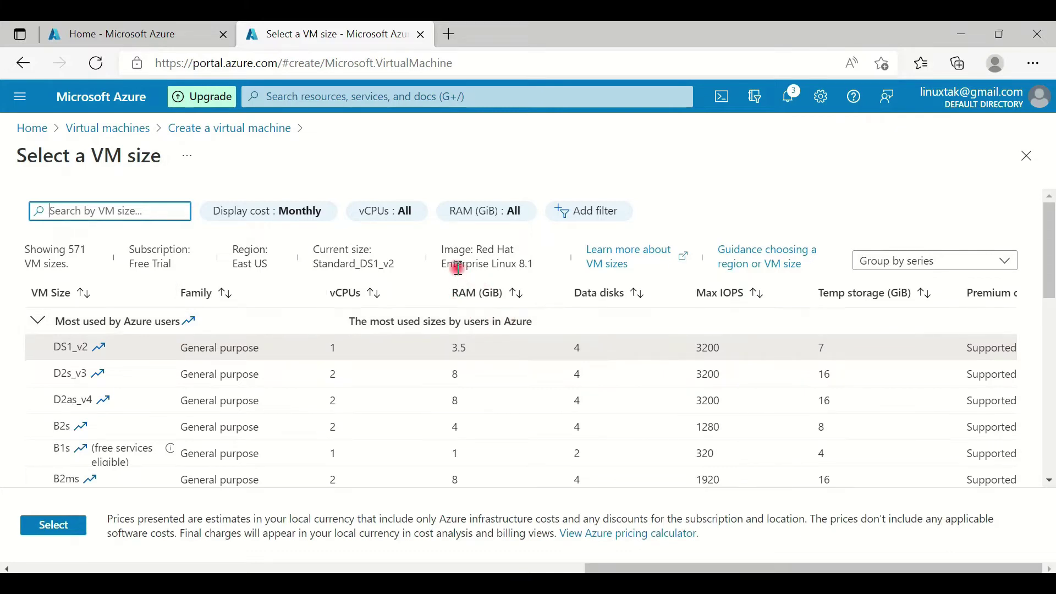
drag(449, 288, 393, 292)
drag(517, 286, 484, 290)
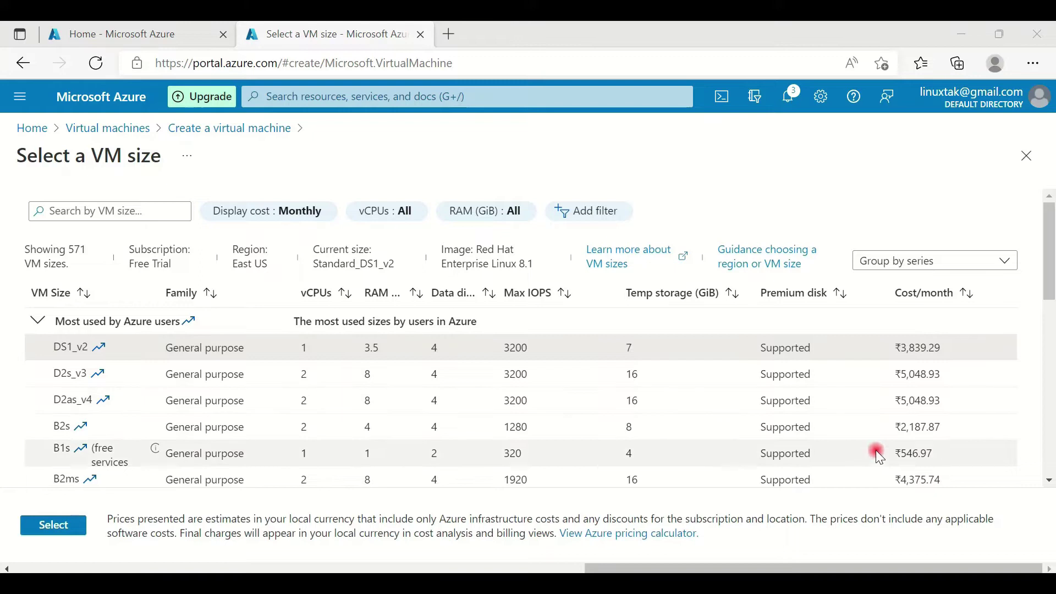
click(99, 451)
click(55, 526)
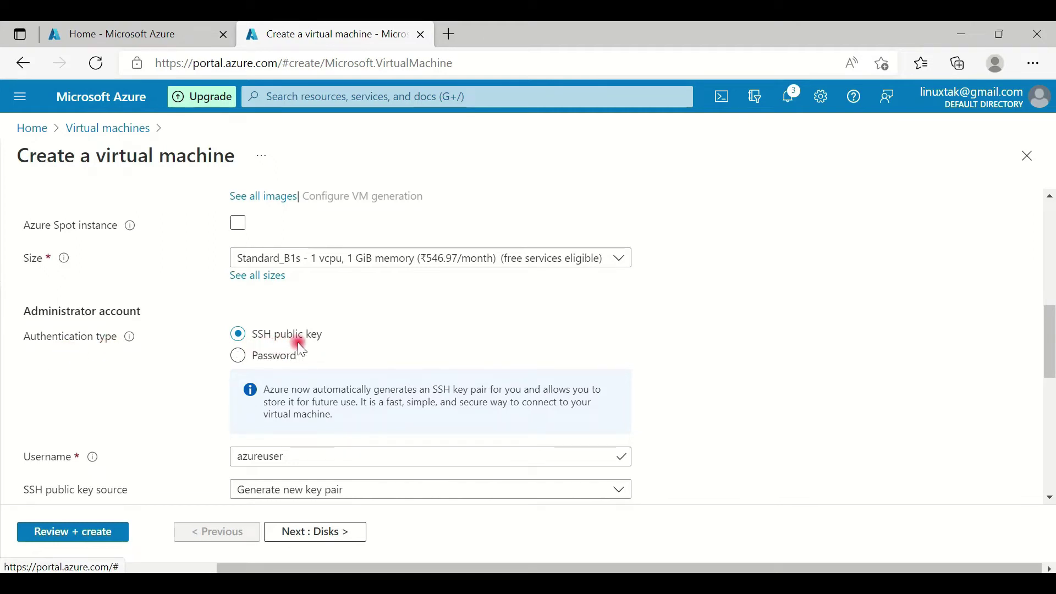
Set the administrator username to tempuser and the SSH public key source to Use existing public key
drag(1050, 342, 1047, 365)
click(323, 305)
double_click(324, 306)
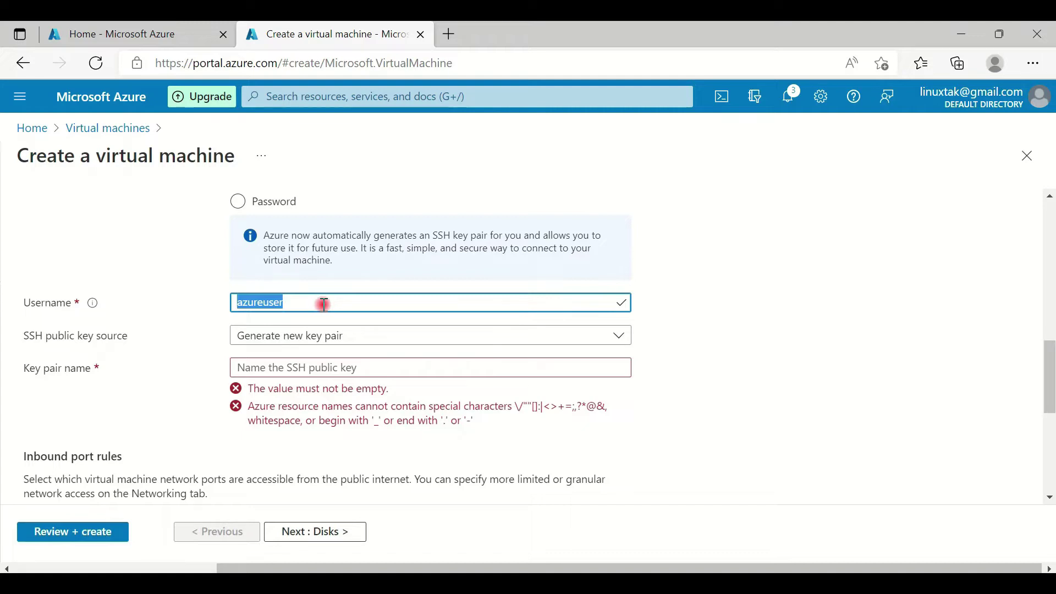
text(temp)
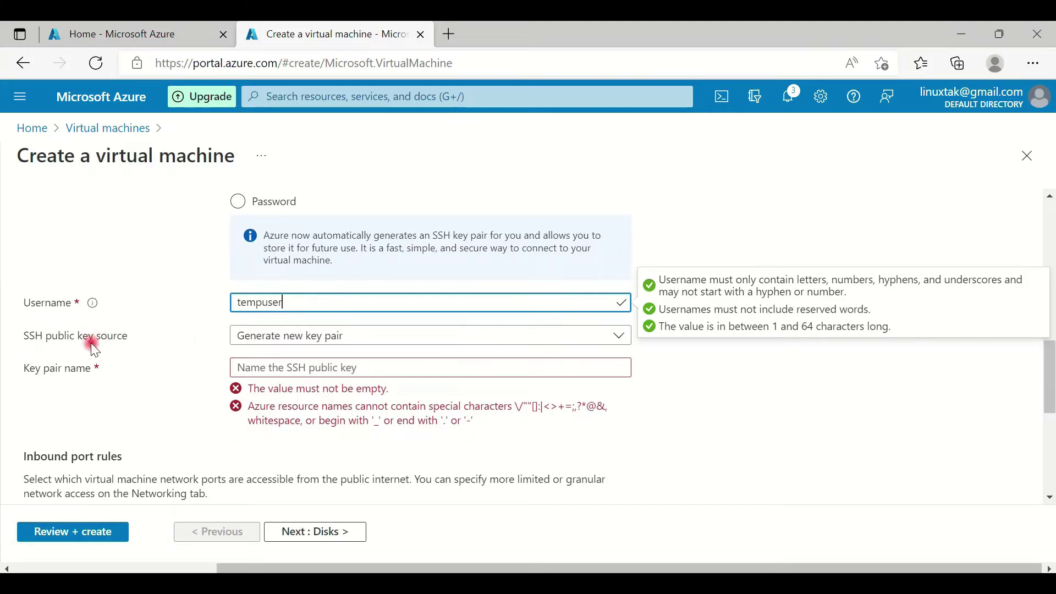
click(590, 337)
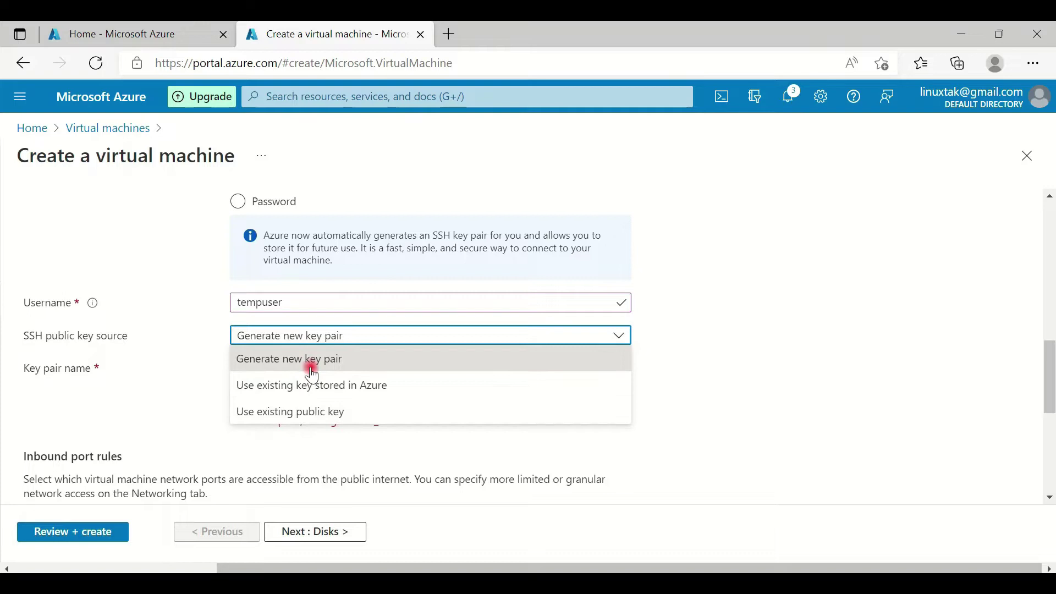
click(317, 413)
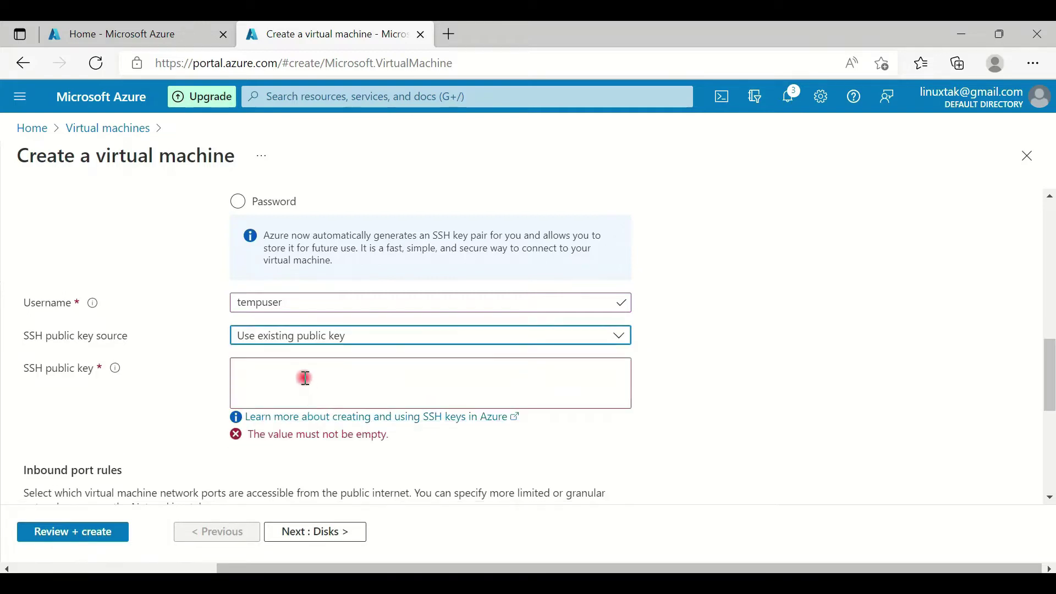
click(305, 378)
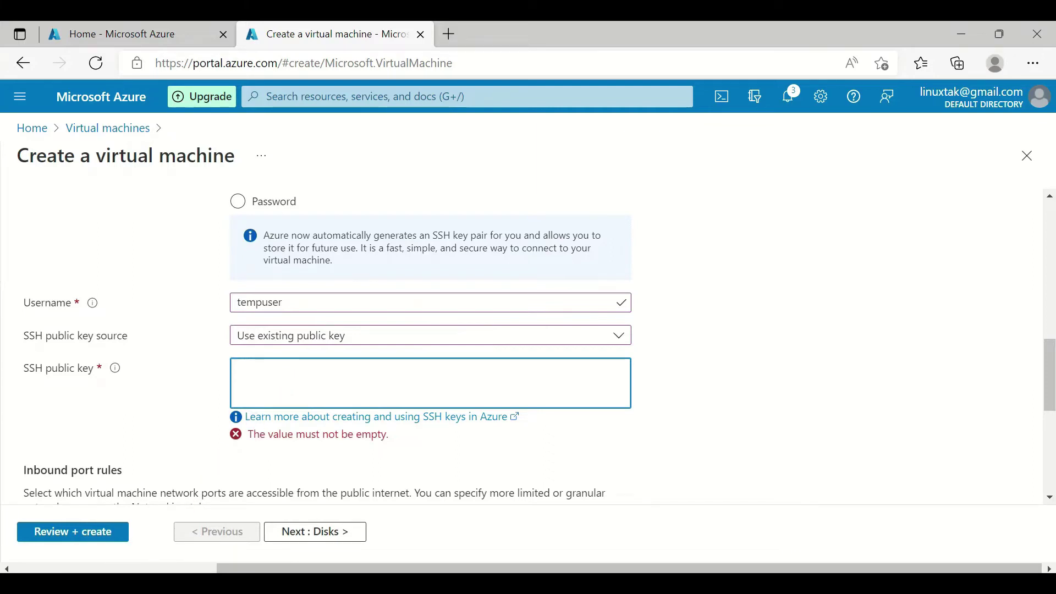
Launch PuTTYgen from the Windows search and generate a 2048-bit RSA key pair
key(super+s)
text(puTTYgen)
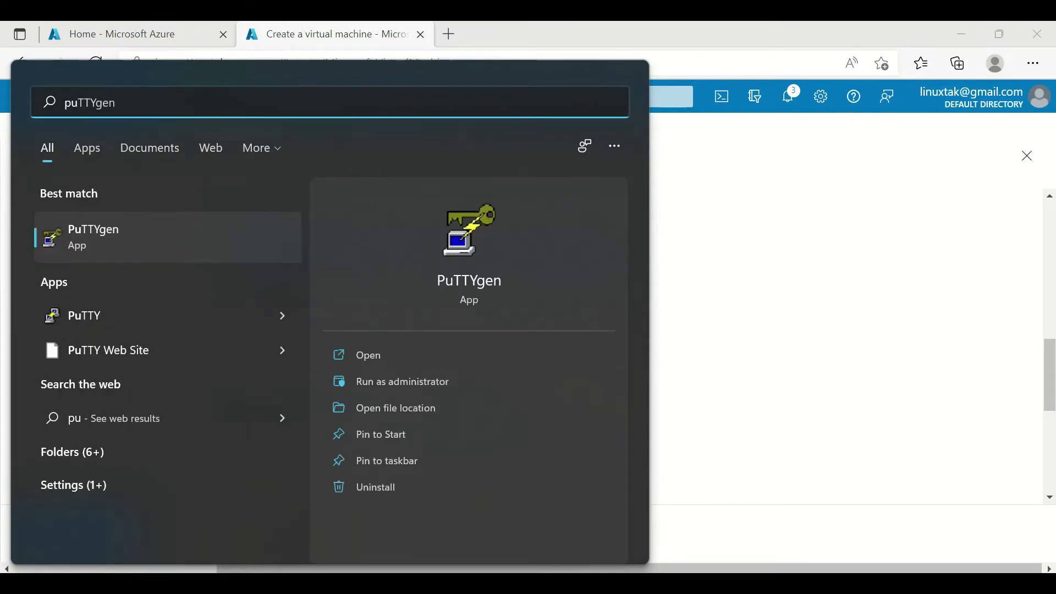
click(139, 236)
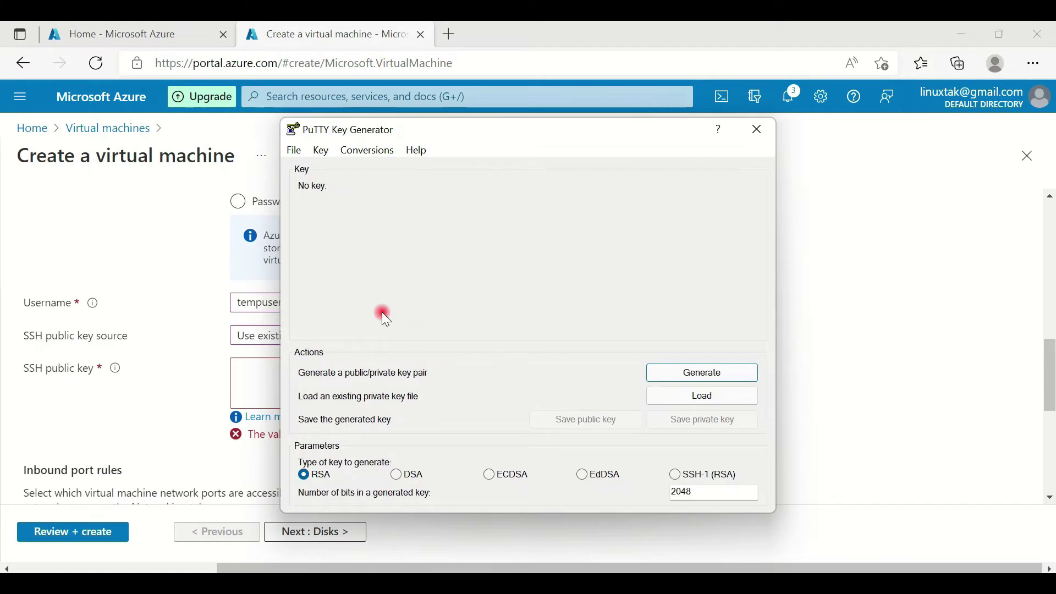
click(715, 371)
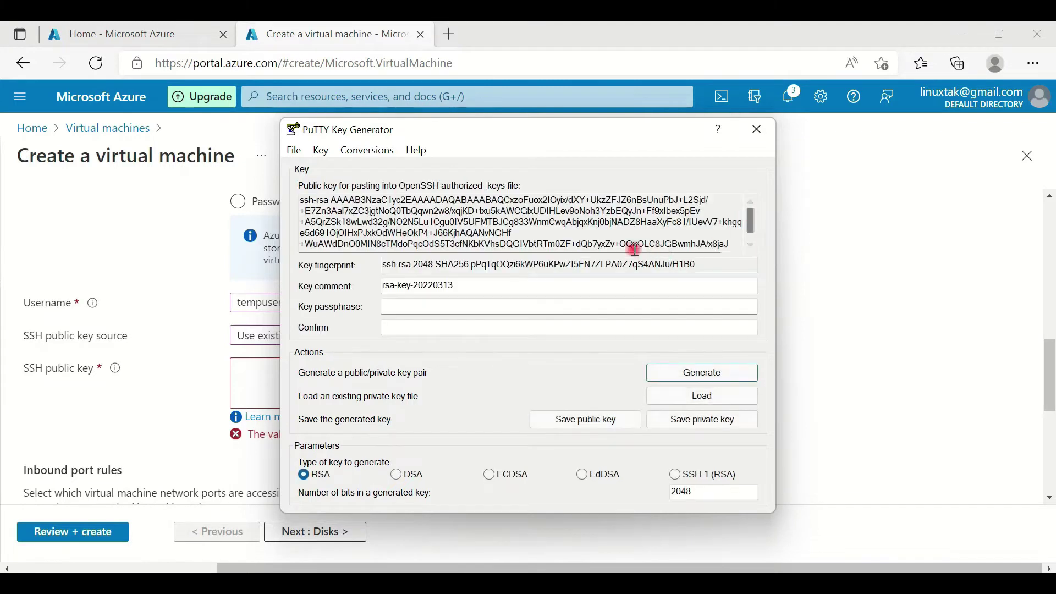
Copy the complete generated public key from PuTTYgen into the virtual machine's SSH public key field
click(593, 234)
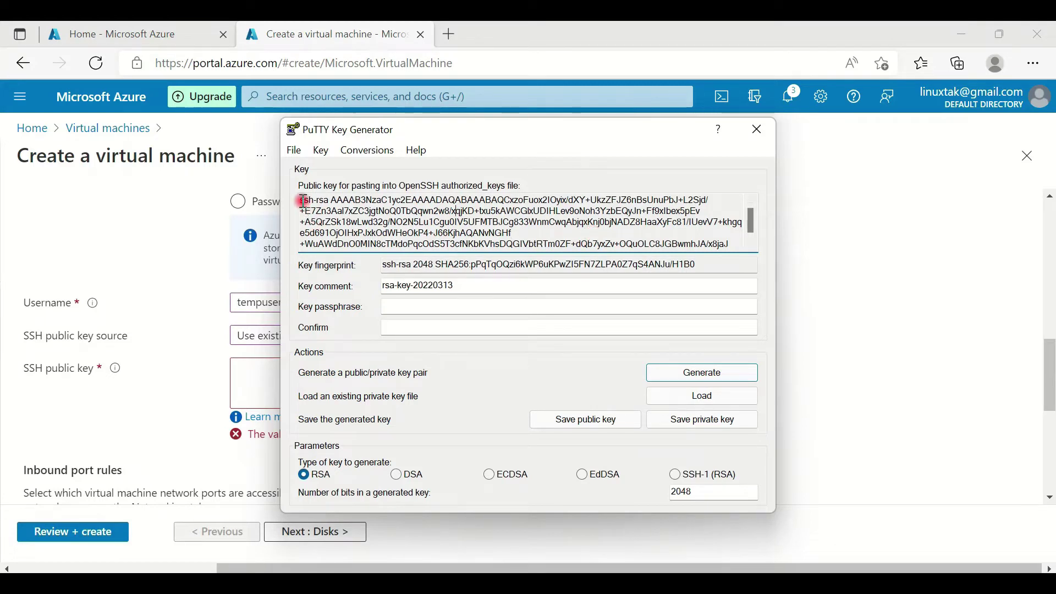
drag(303, 203, 709, 264)
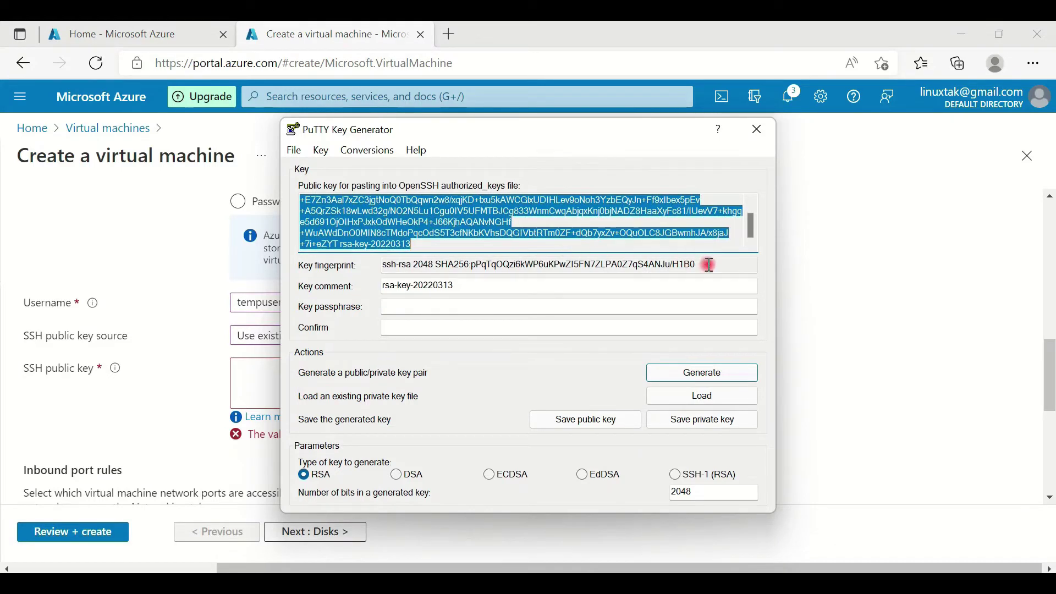
click(255, 376)
key(ctrl+v)
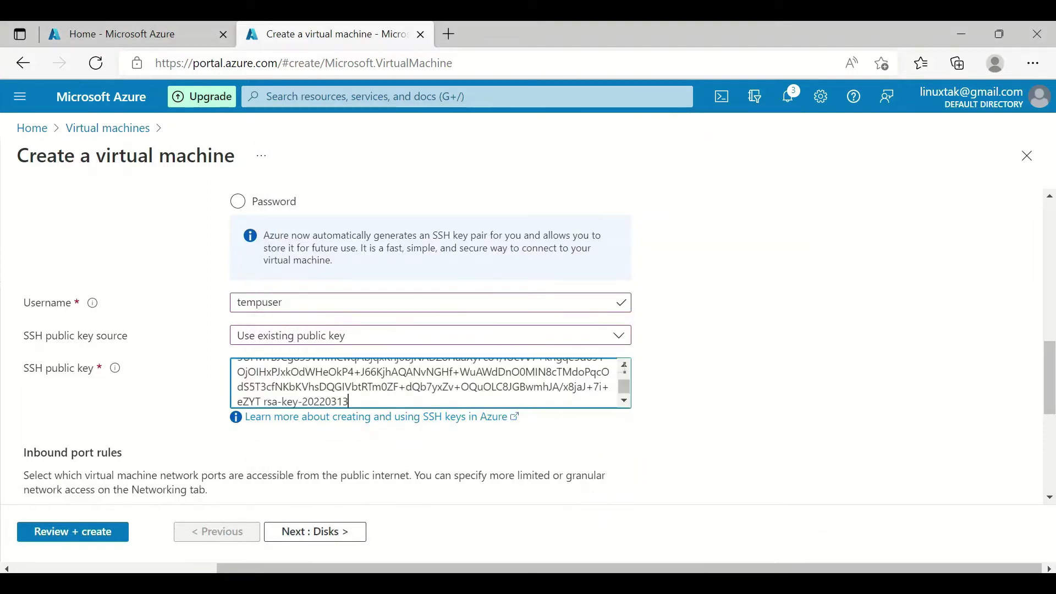
Switch to PuTTYgen and save the public key to the Desktop as tempuser_public
key(alt+Tab)
click(686, 421)
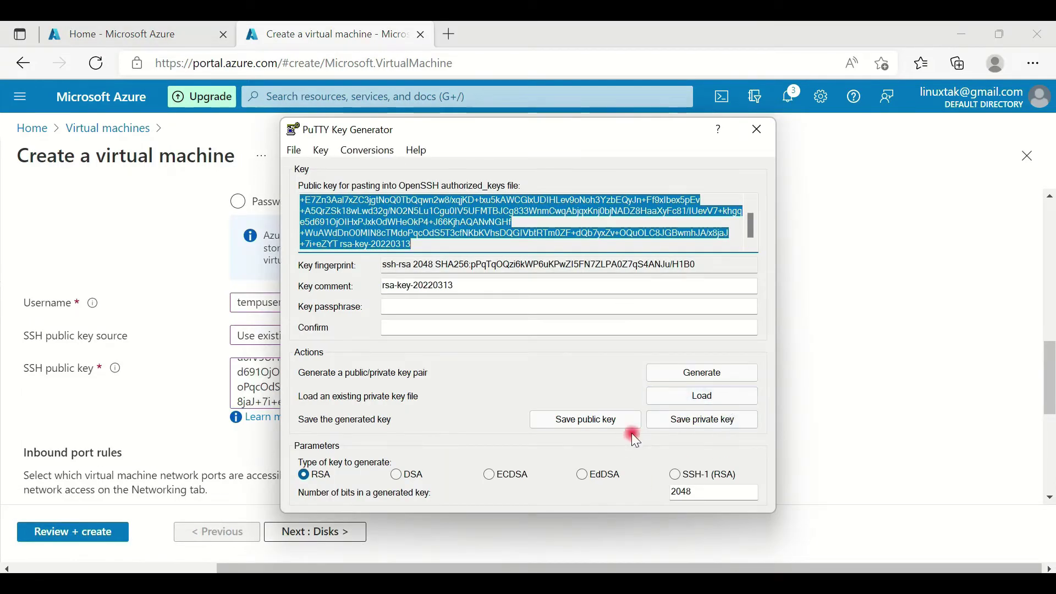
click(598, 423)
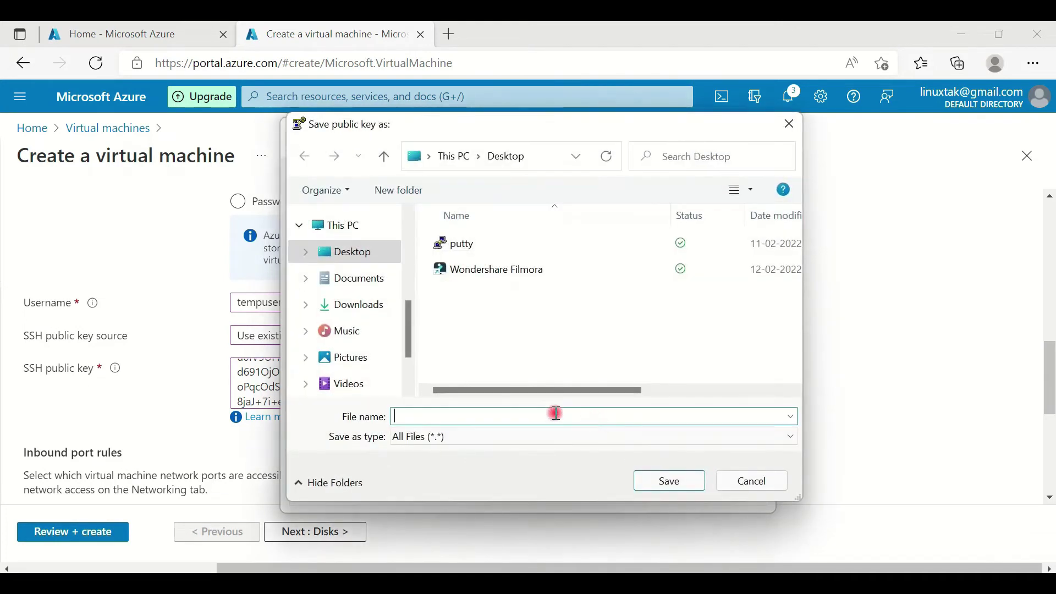
text(tempuser_public)
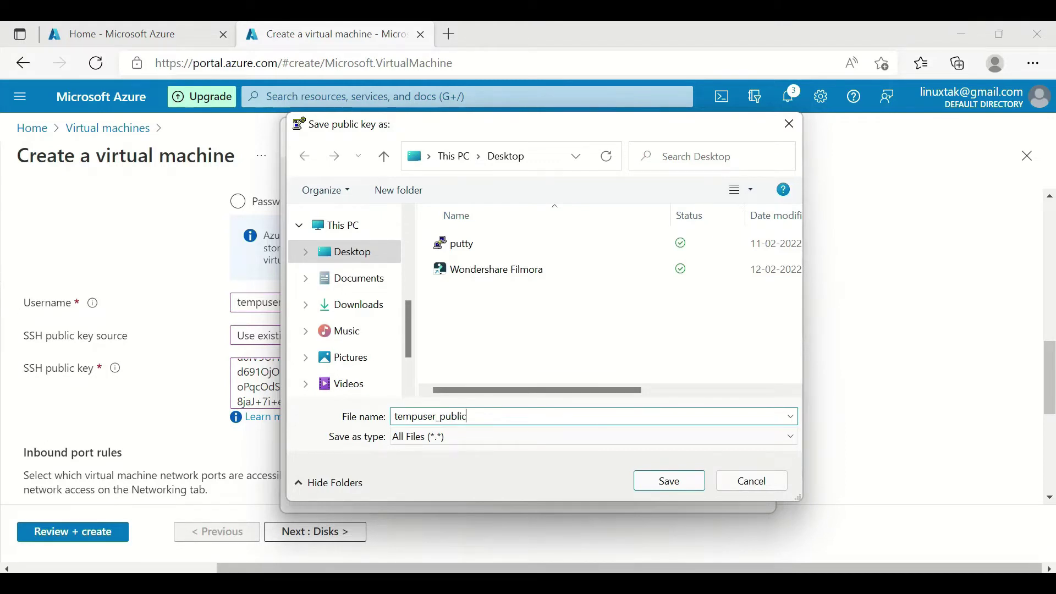
click(682, 484)
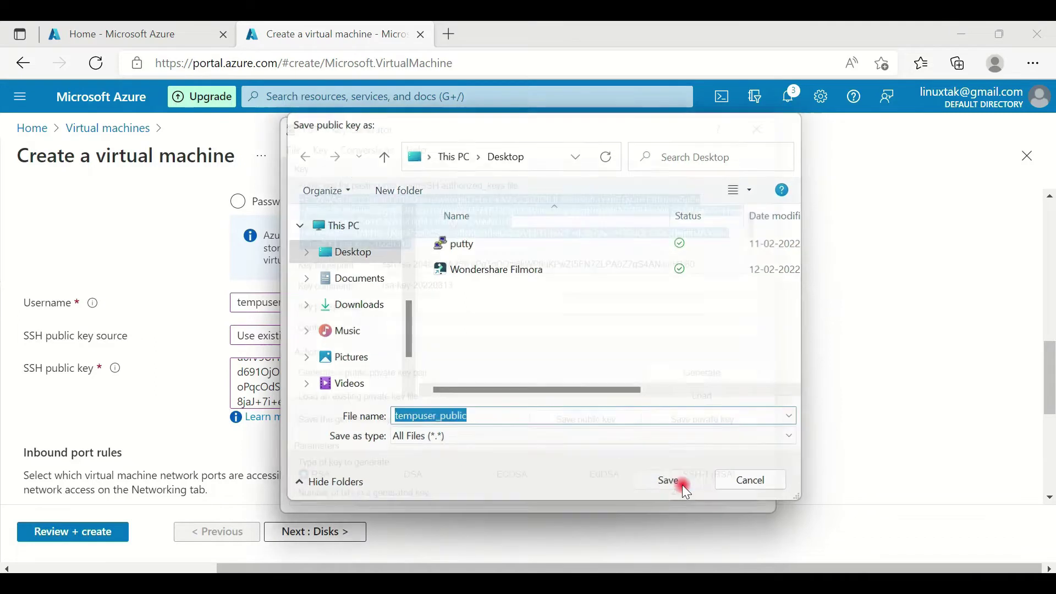
Save the private key without a passphrase to the Desktop as the PuTTY private key file tempuser_pri
click(690, 425)
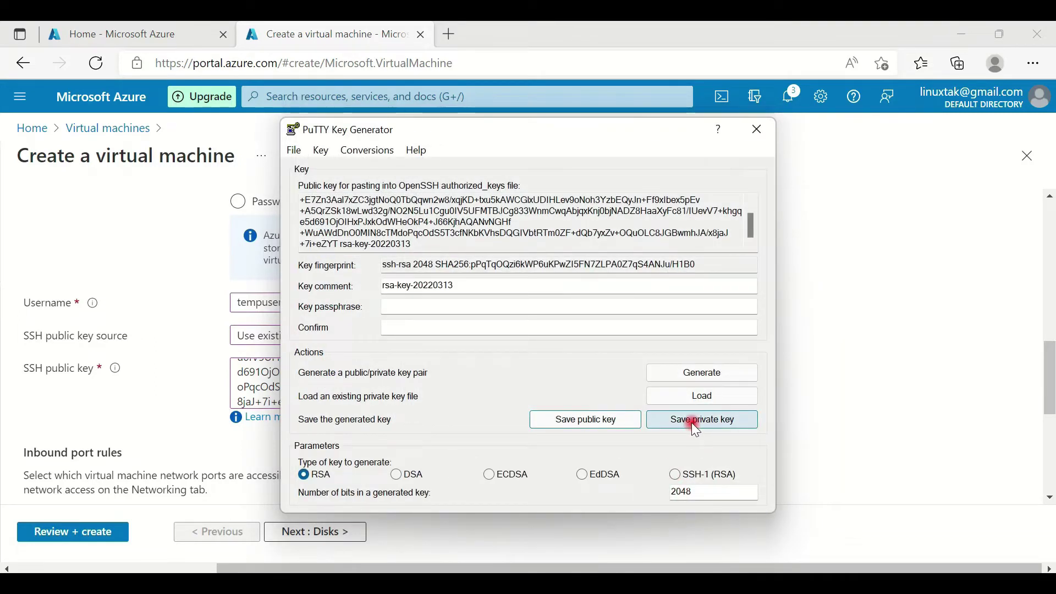
click(542, 368)
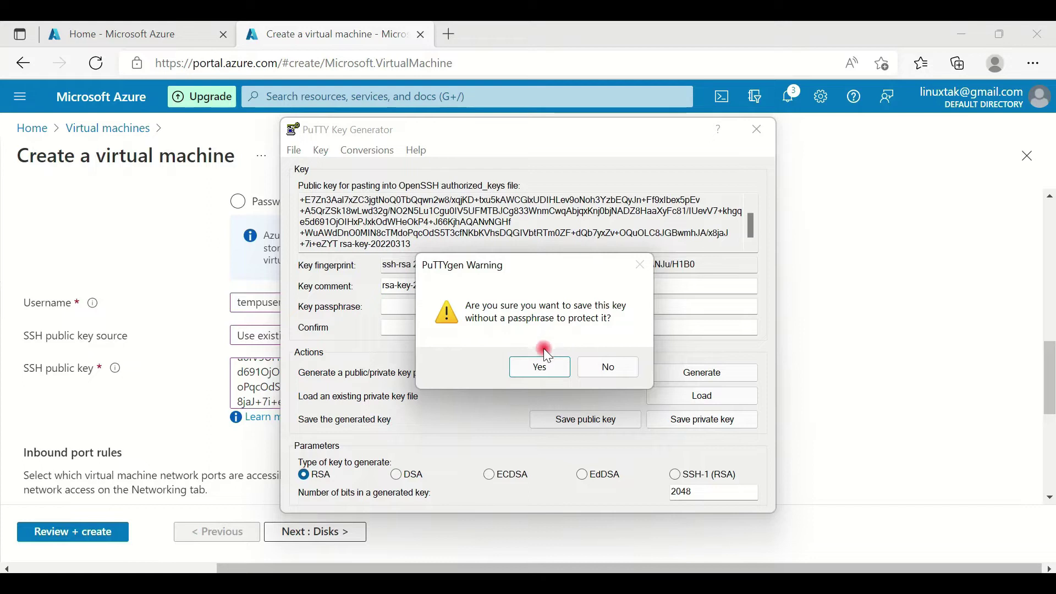
click(541, 368)
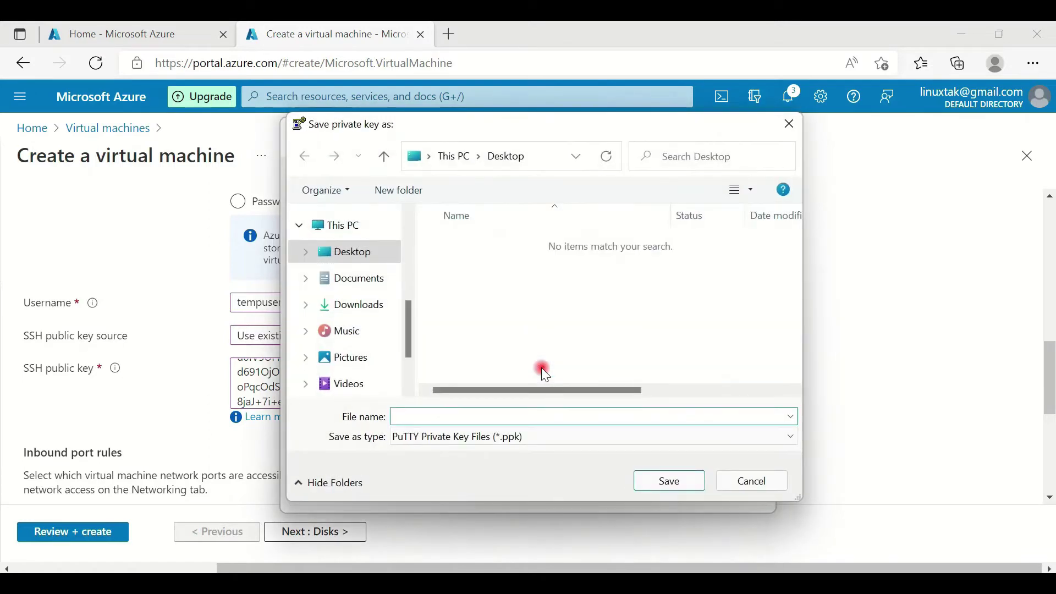
text(tempuser)
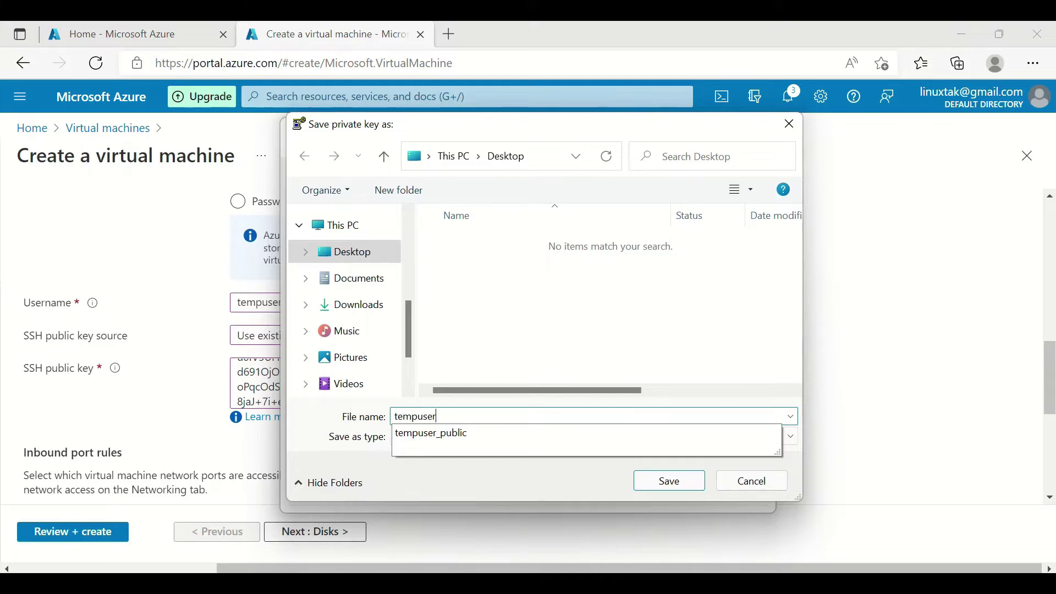
text(_pri)
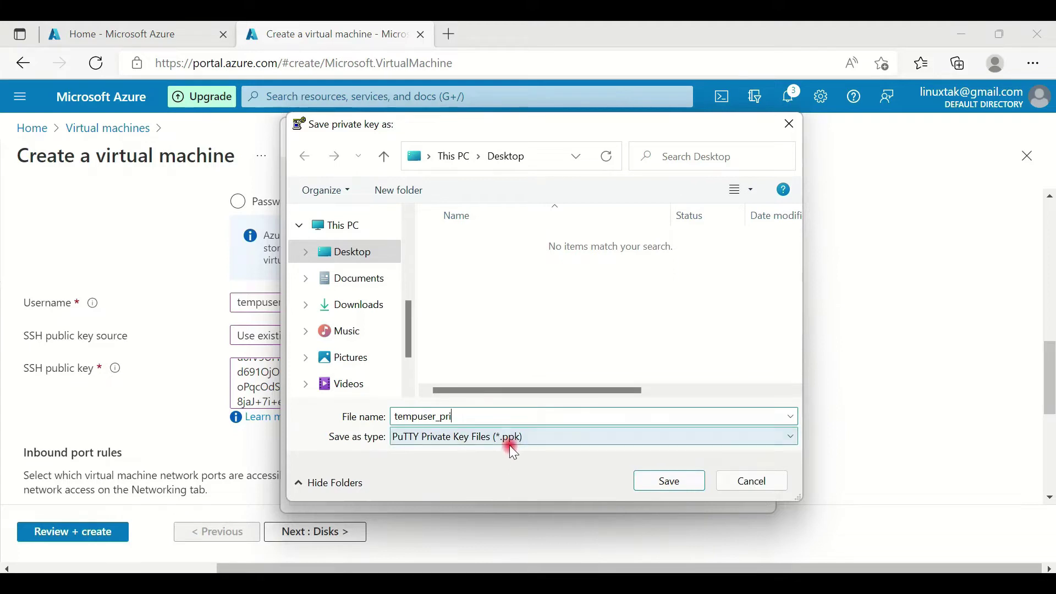
click(671, 486)
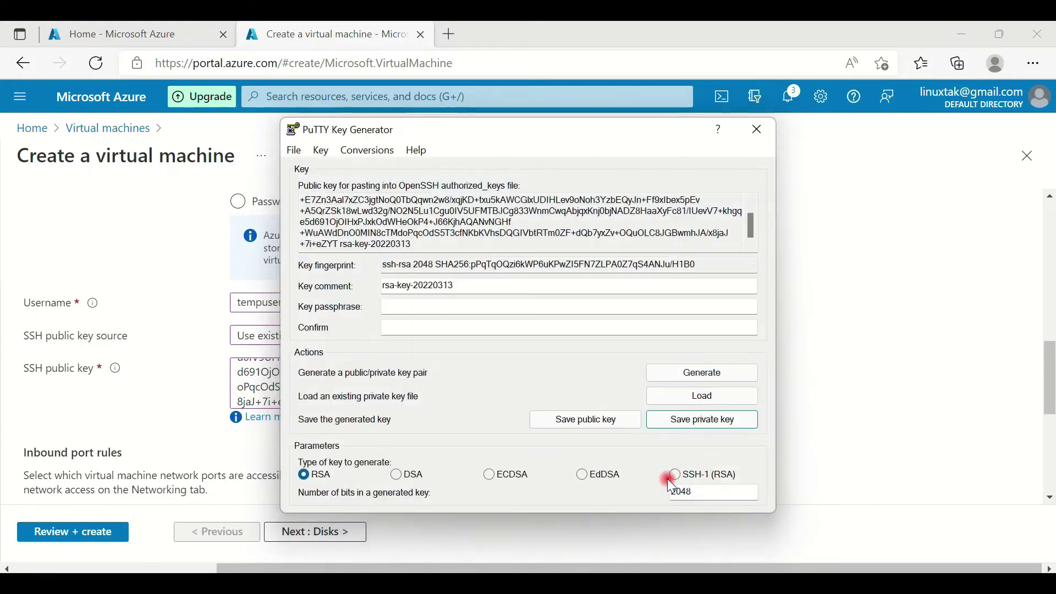
Return to the Azure virtual machine form and review the inbound port choices and the licensing section
click(143, 417)
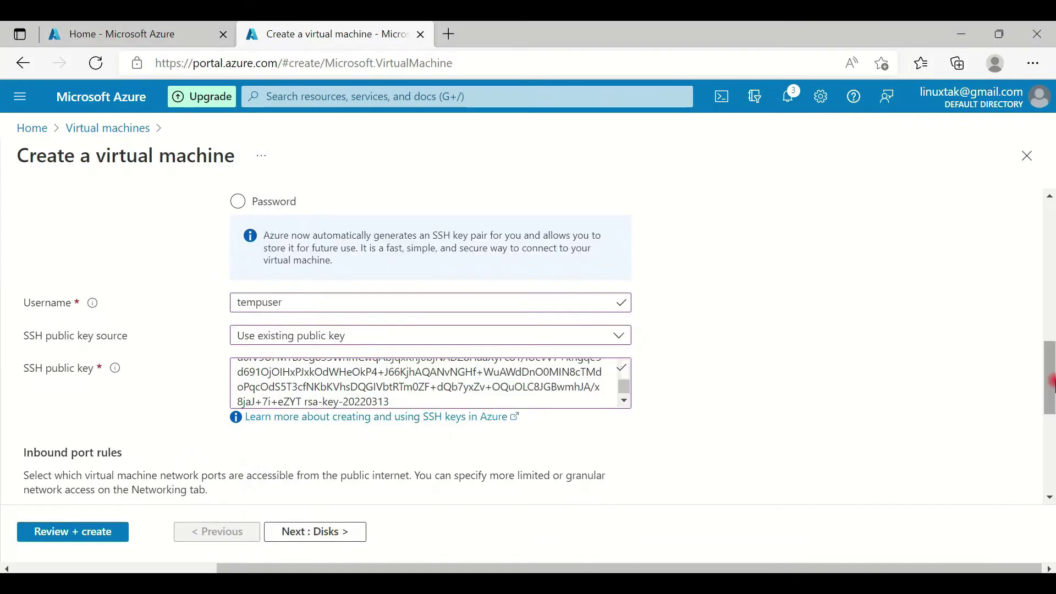
drag(1051, 379, 1051, 410)
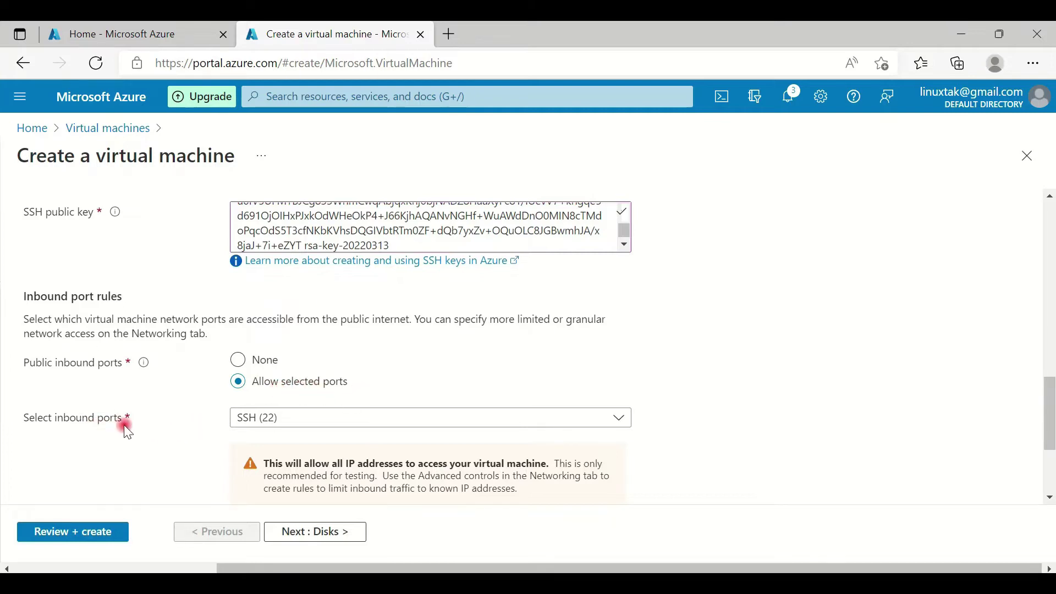
click(337, 419)
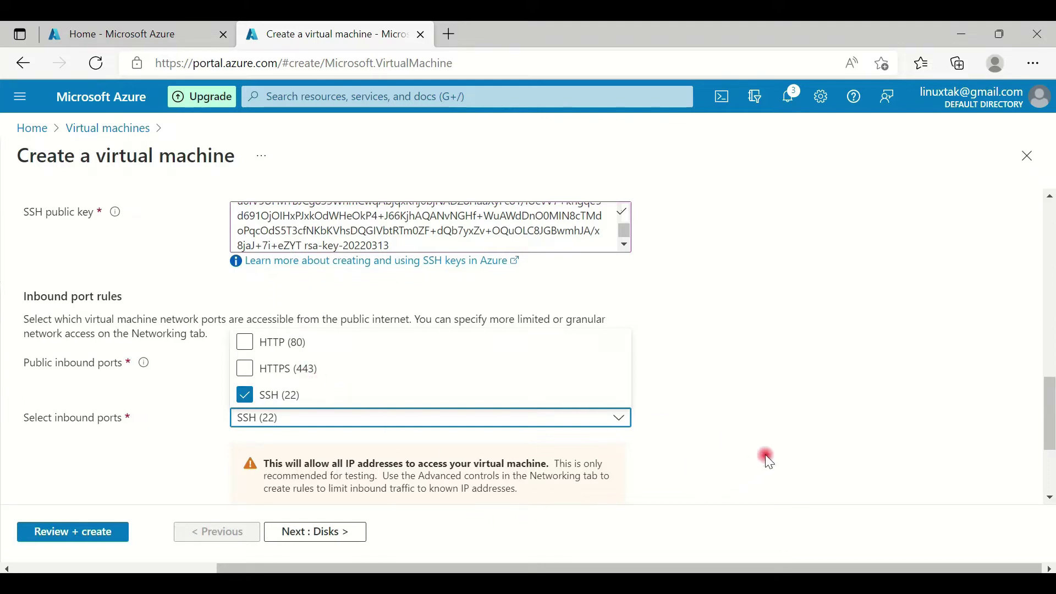
click(793, 452)
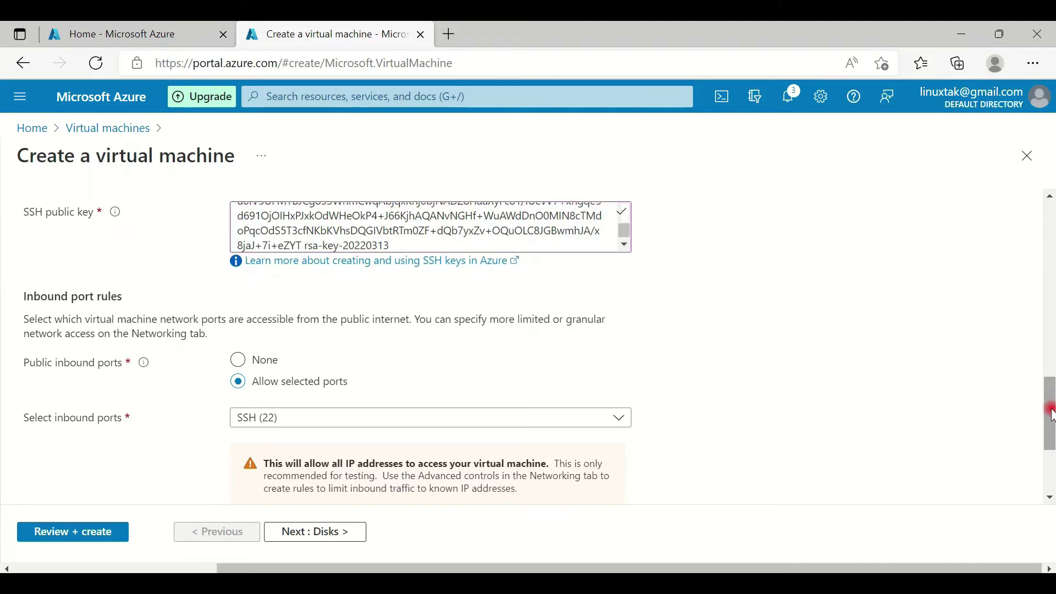
drag(1050, 414, 1051, 459)
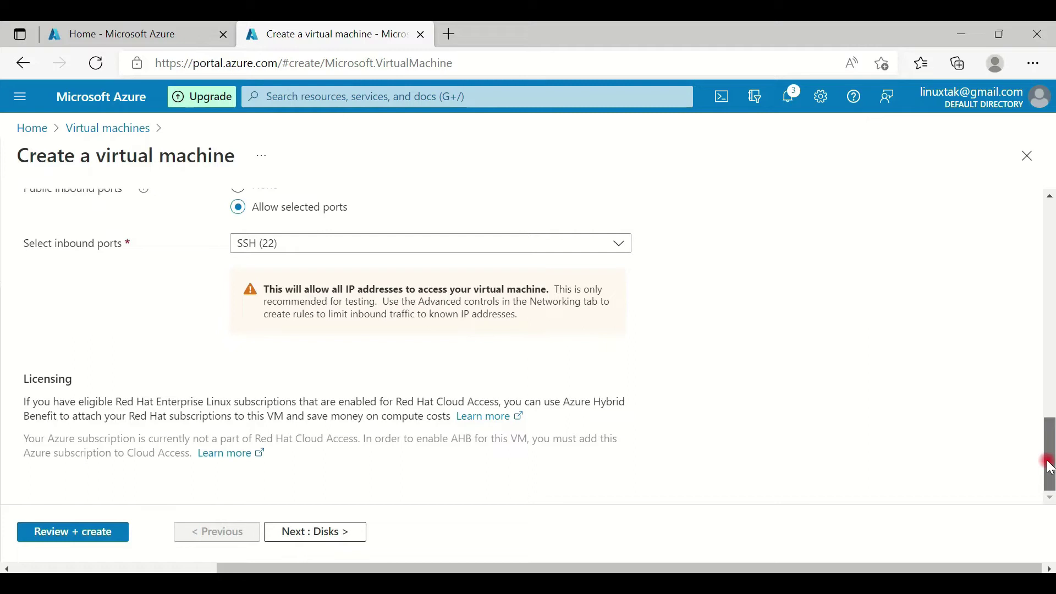
Continue to the disk options and set the OS disk type to Standard SSD (locally-redundant storage)
click(341, 533)
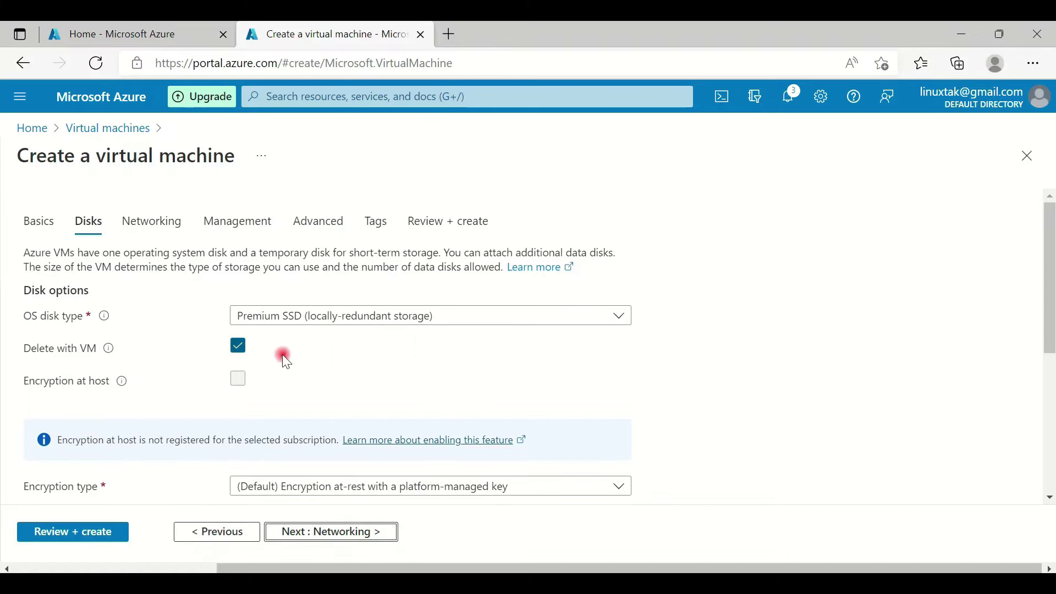
click(532, 325)
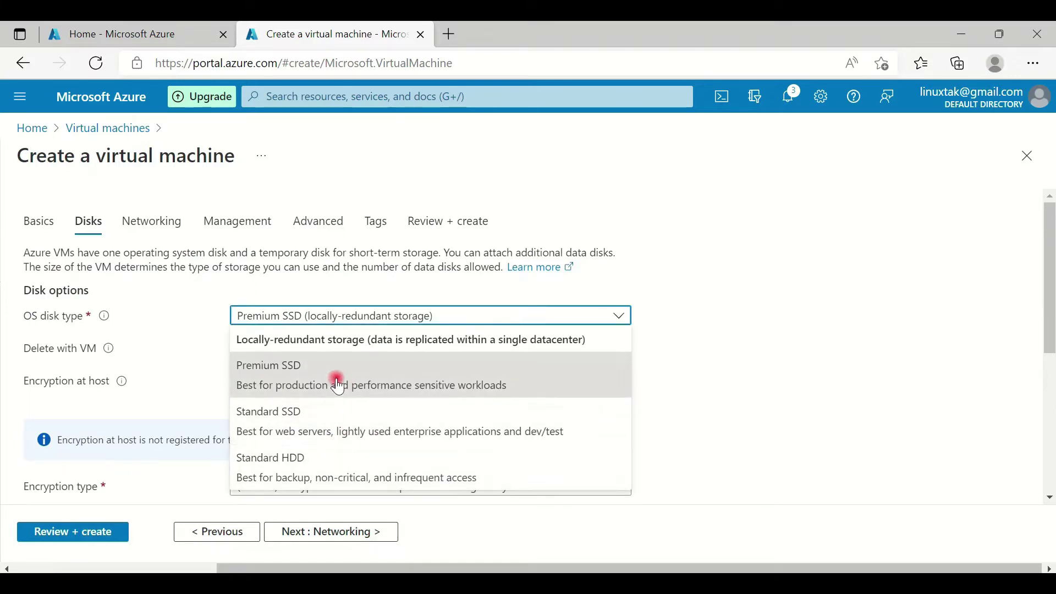
click(320, 434)
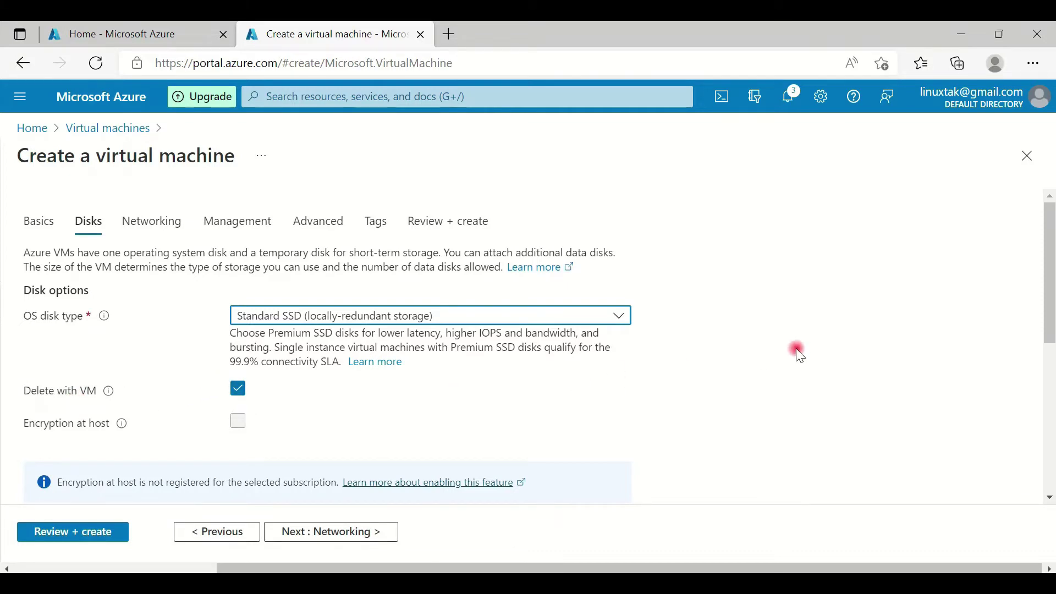
drag(1050, 275, 1028, 448)
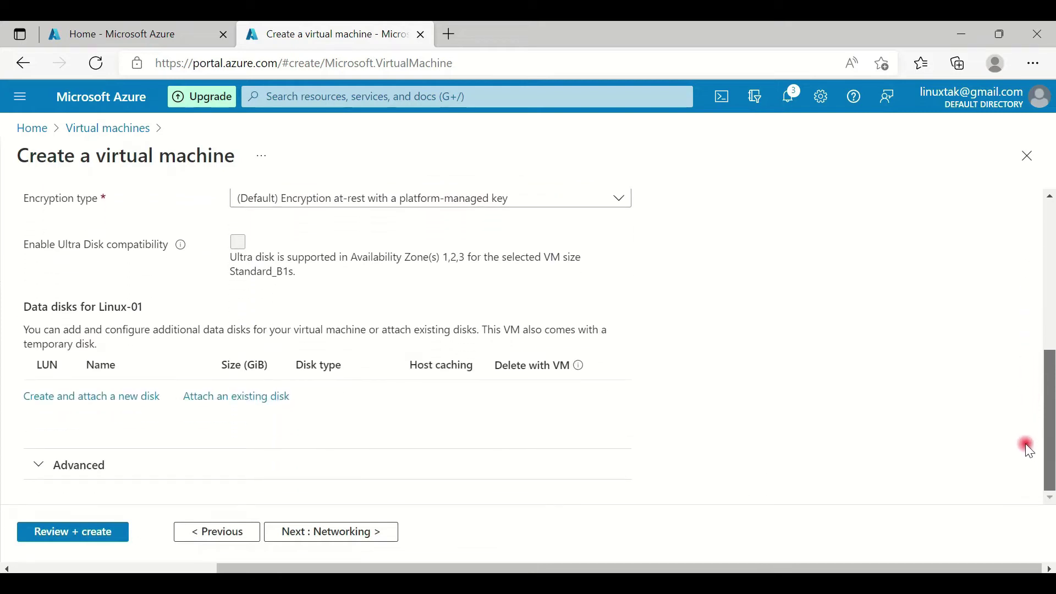
Continue to the networking settings and enable deletion of the public IP and NIC when the VM is deleted
click(335, 532)
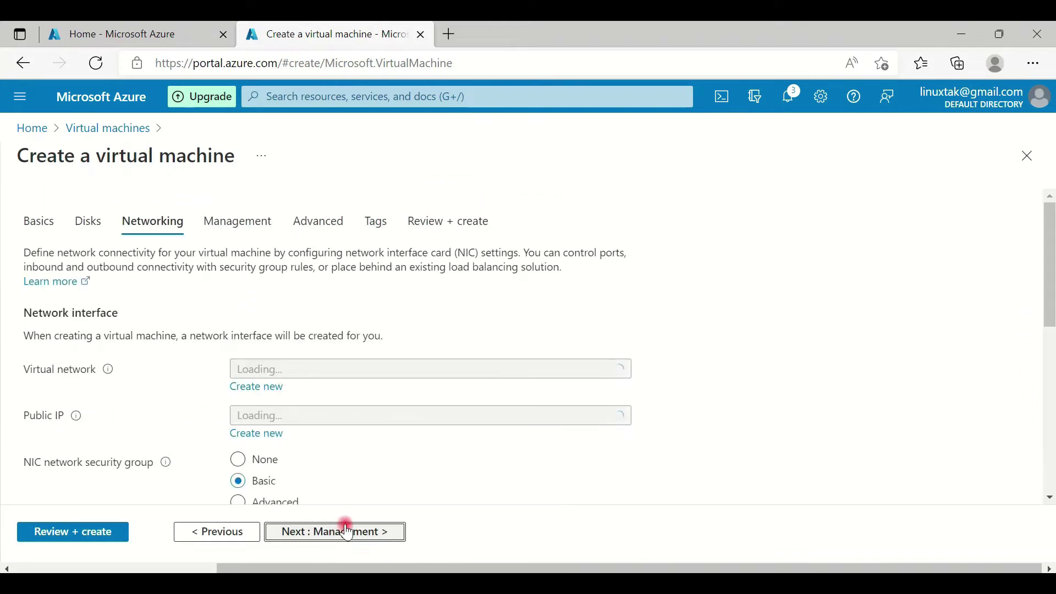
drag(1049, 278, 1047, 330)
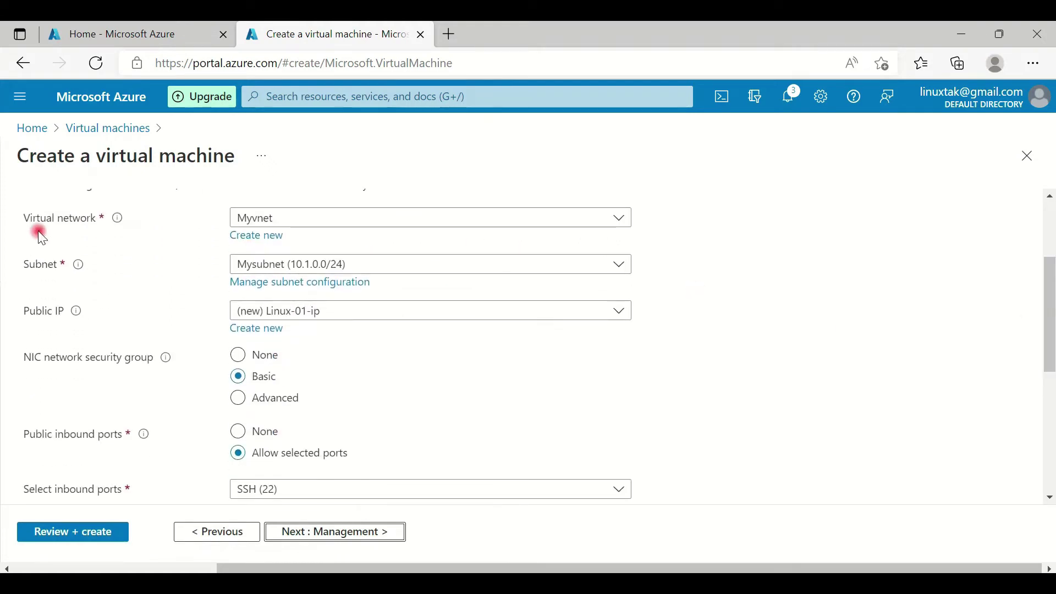
click(354, 217)
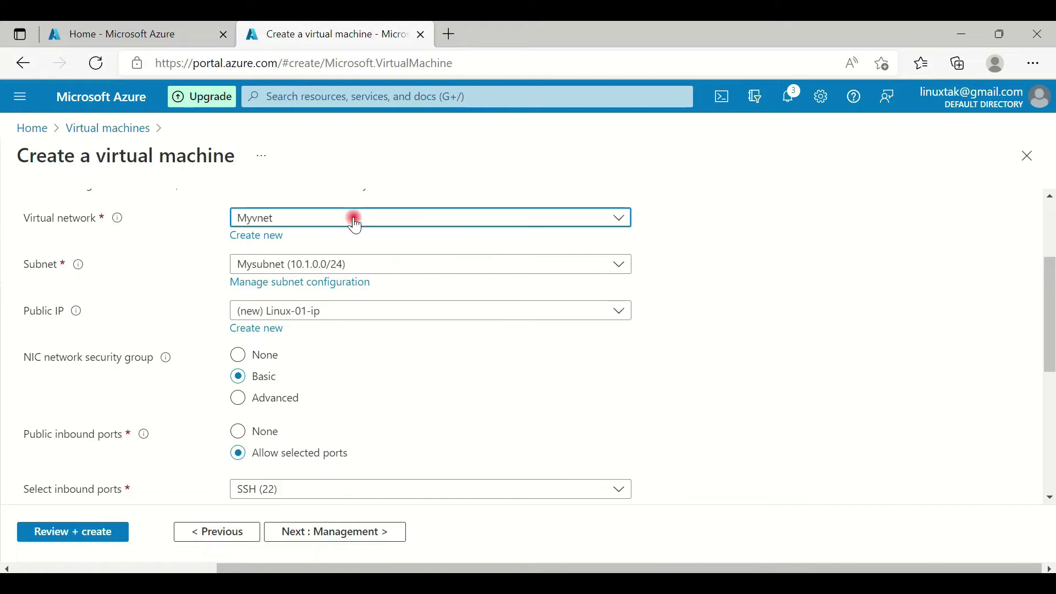
click(354, 220)
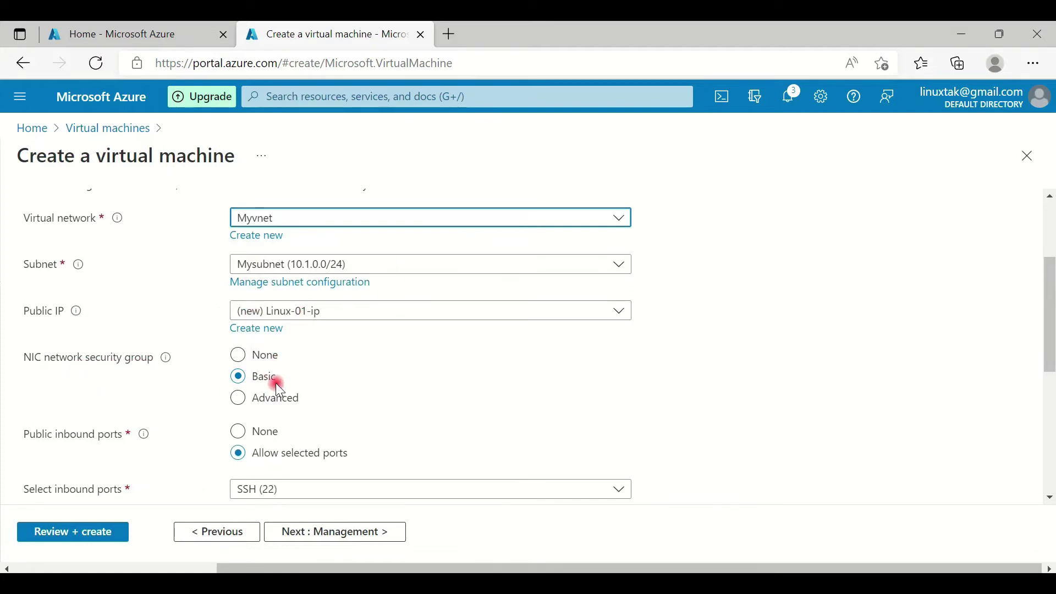
drag(1051, 316, 62, 364)
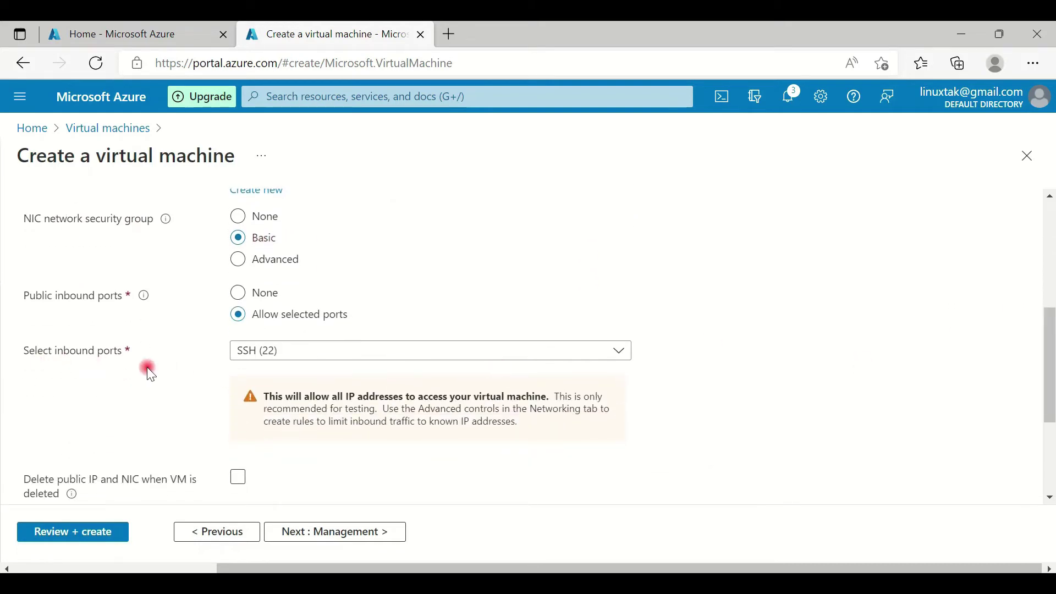
drag(1050, 334, 1030, 413)
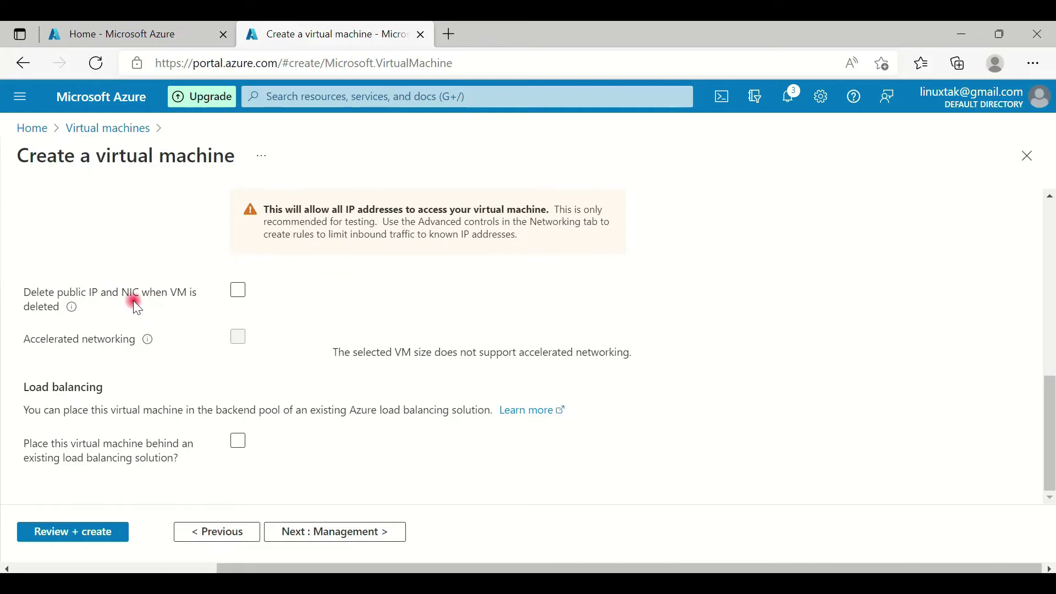
click(240, 297)
Go through the Management, Advanced and Tags settings with their defaults and no tags, up to the final review
click(365, 532)
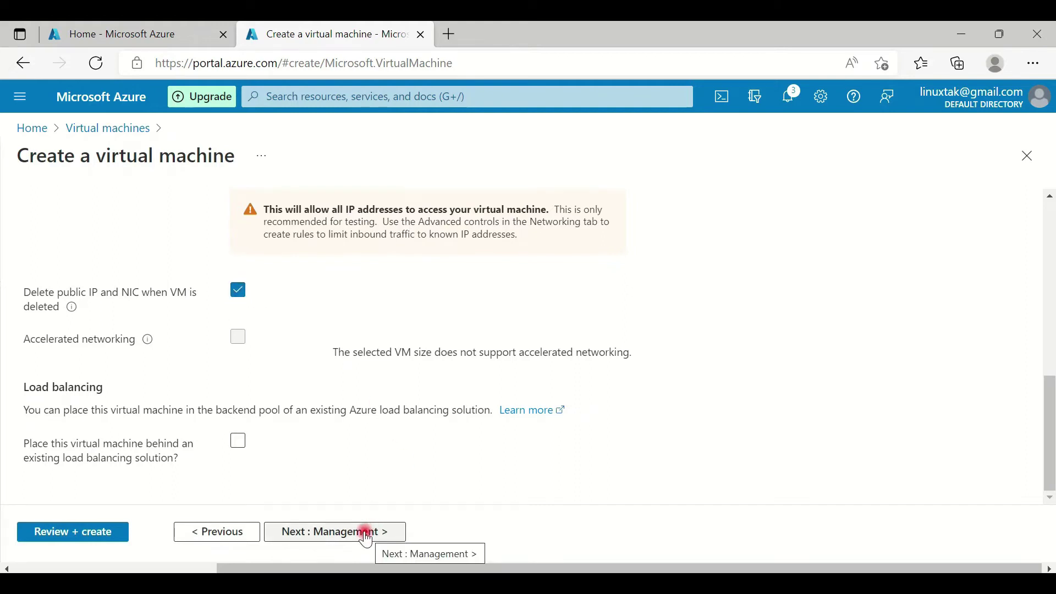
click(366, 532)
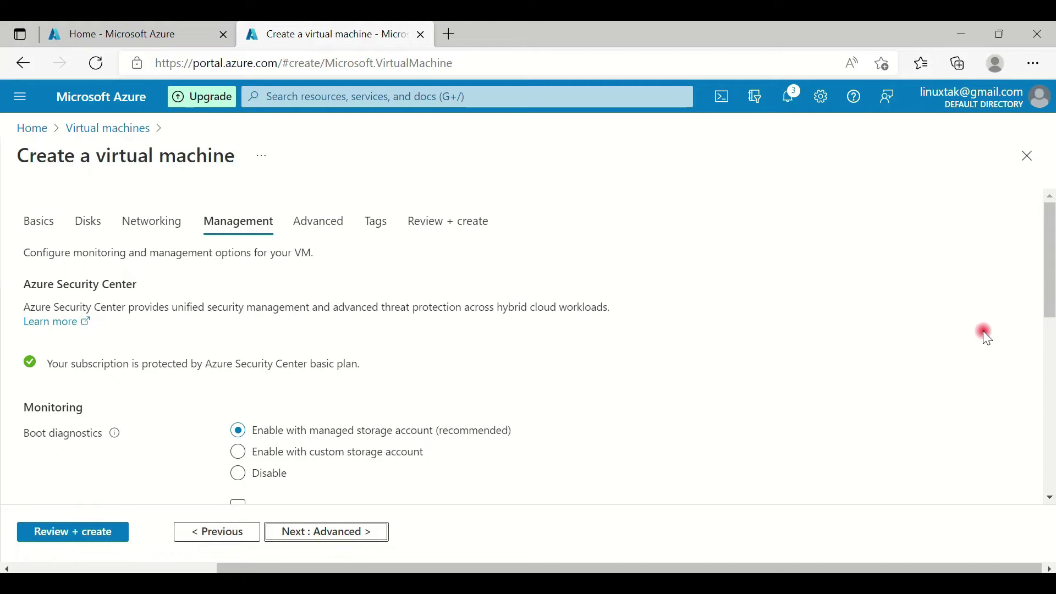
scroll(1049, 286, down, 2)
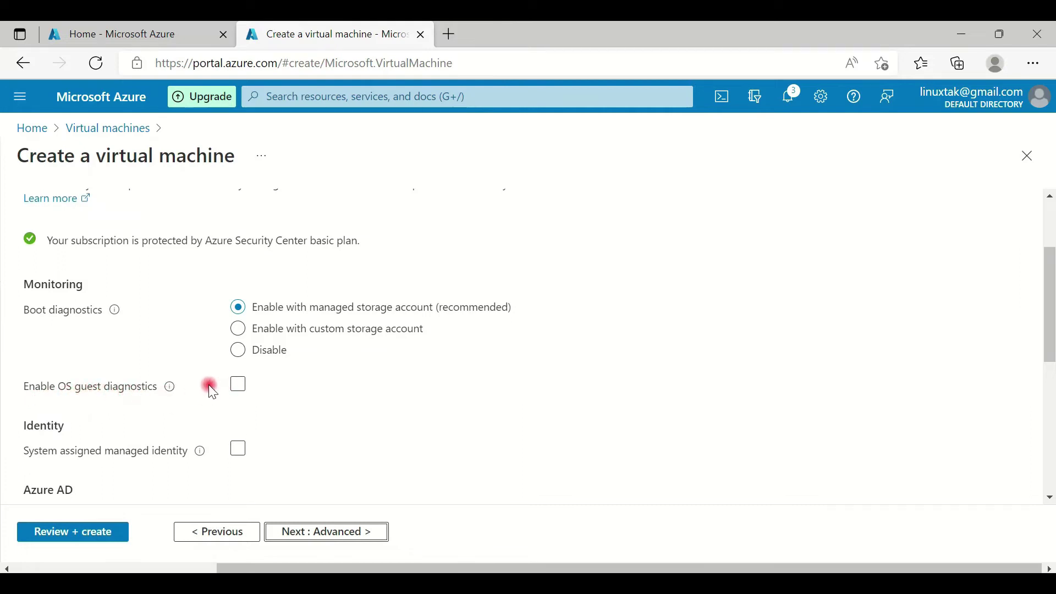
drag(1051, 282, 1014, 431)
click(349, 533)
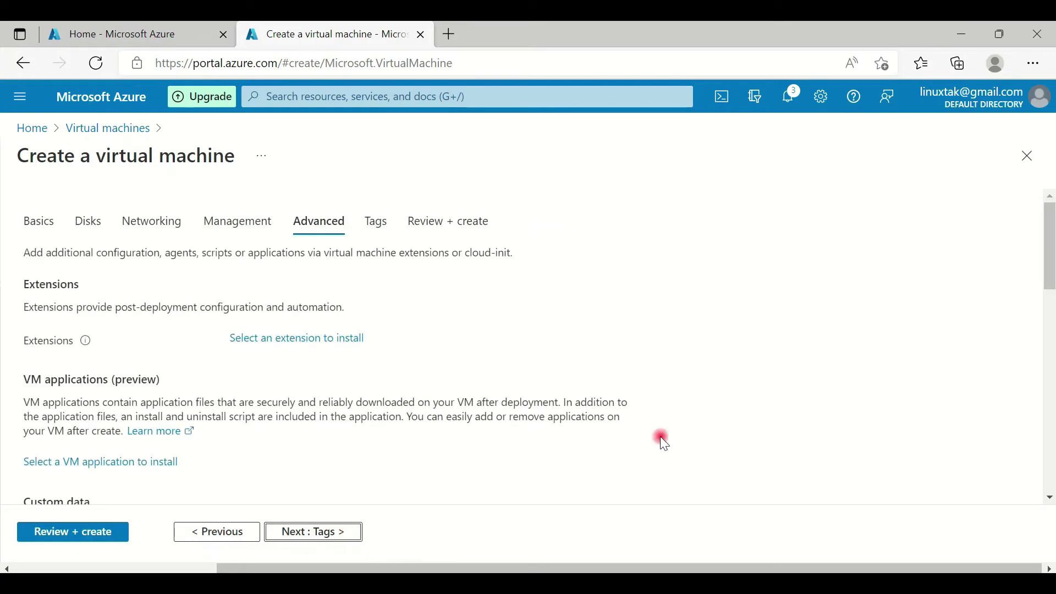
drag(1052, 234, 1048, 314)
click(311, 532)
click(113, 350)
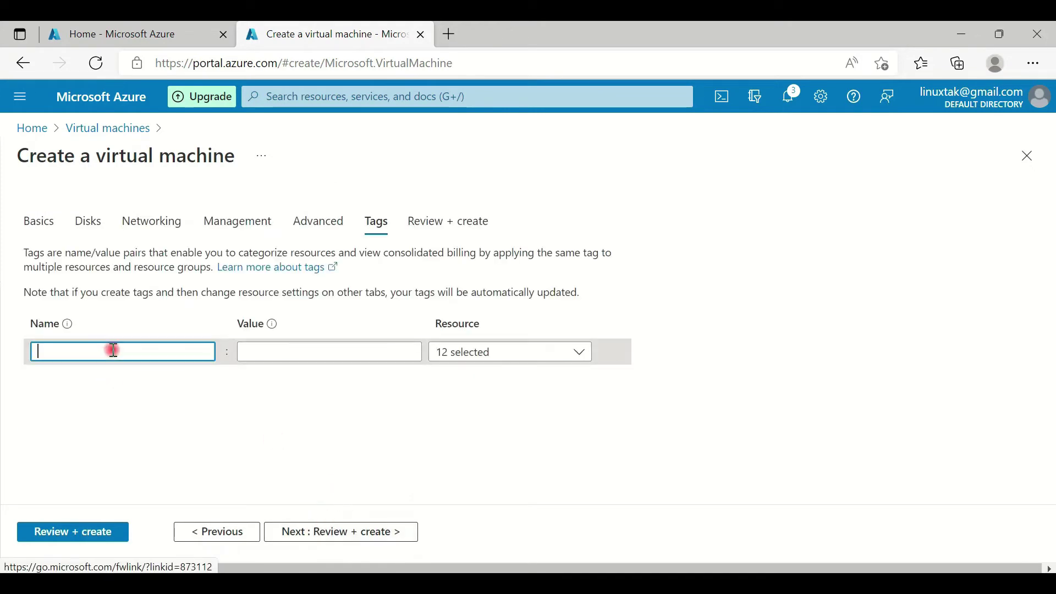
click(279, 353)
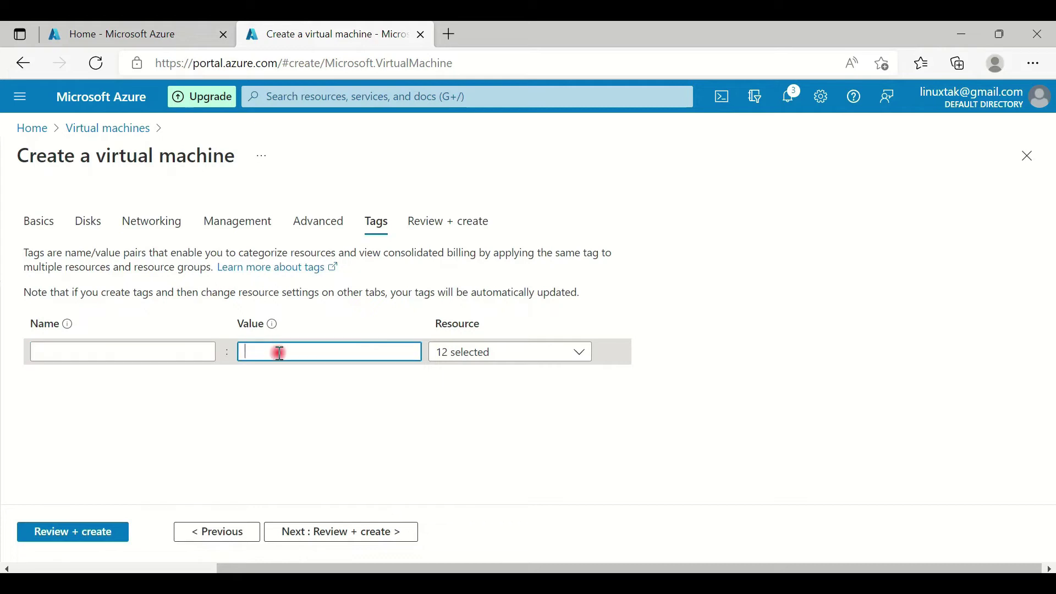
click(324, 532)
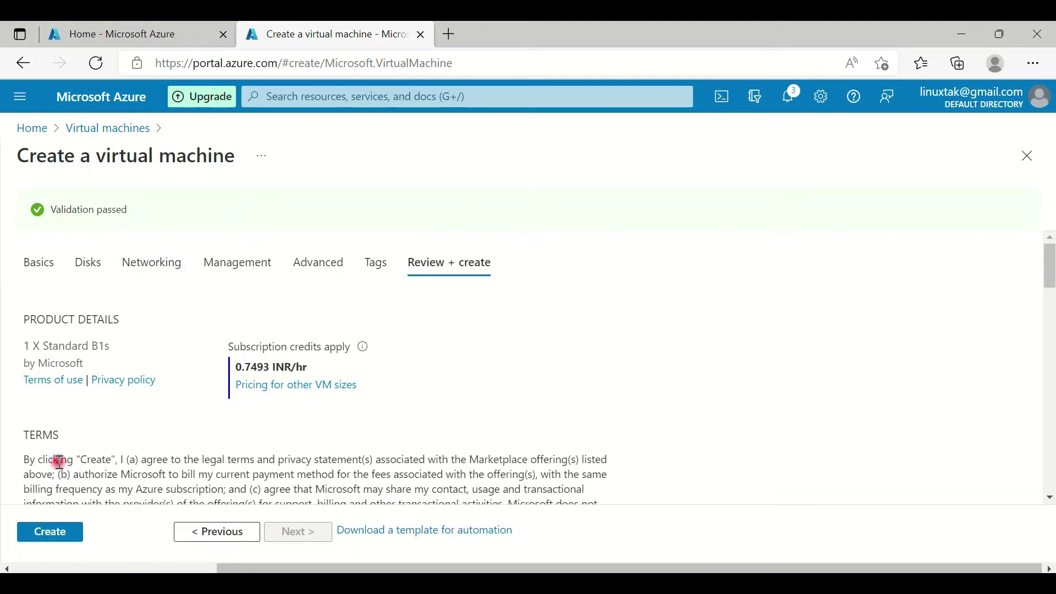
Create the reviewed virtual machine and check its deployment progress in the notifications
click(46, 542)
click(46, 537)
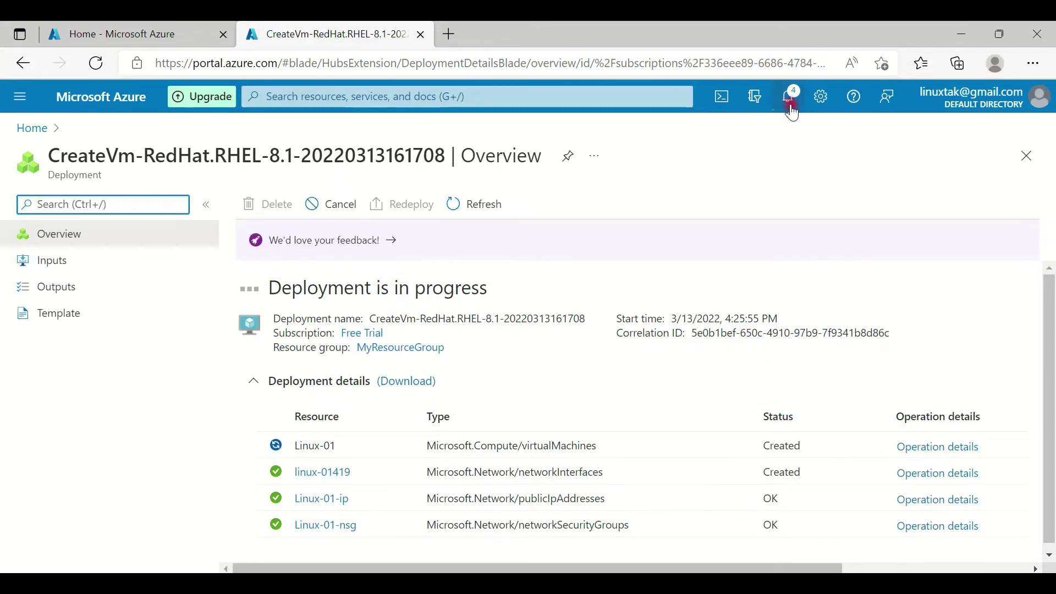
click(790, 98)
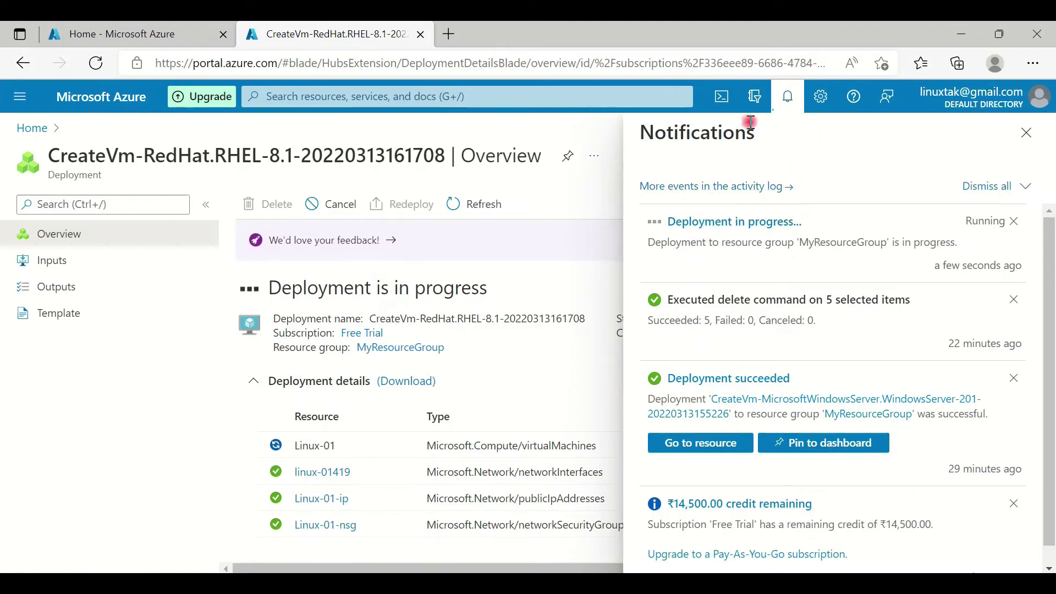
click(786, 106)
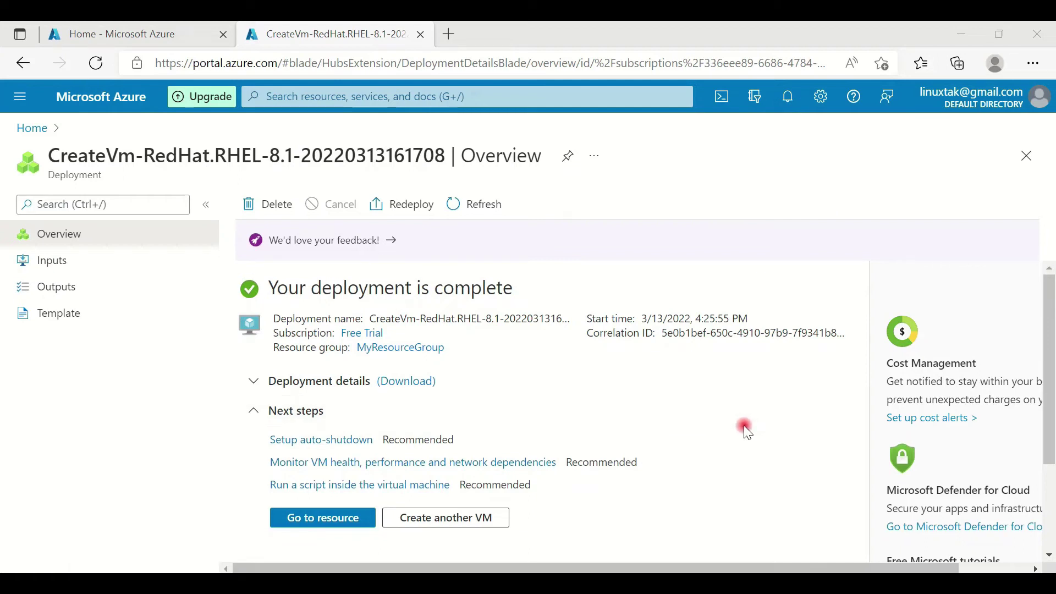
Copy the public IP address of the deployed Linux-01 virtual machine and enter it, 20.25.54.23, as the host name in PuTTY
click(322, 517)
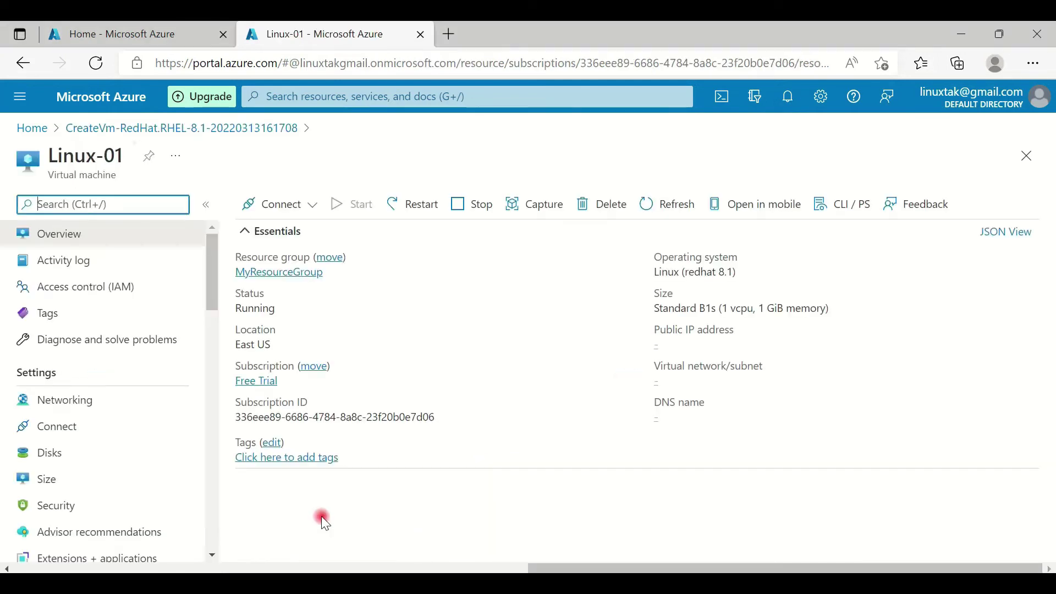
mouse_move(713, 346)
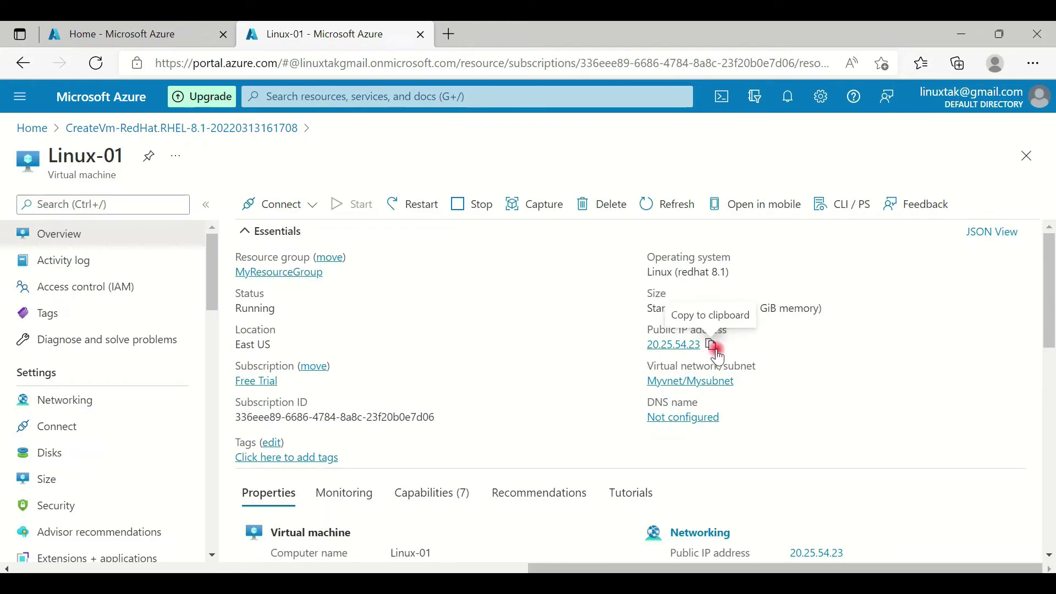
click(713, 347)
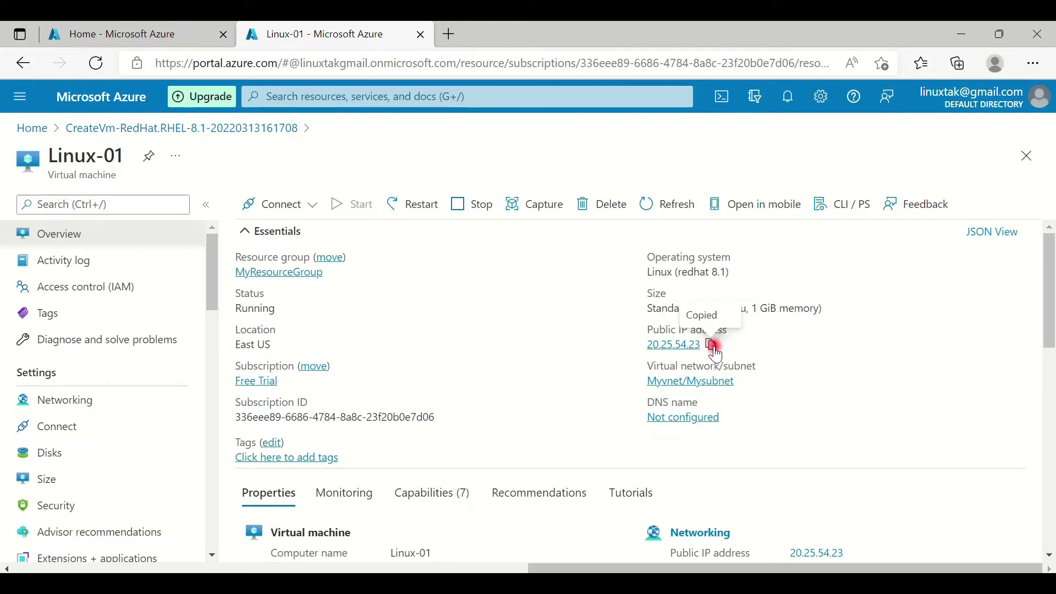
click(487, 584)
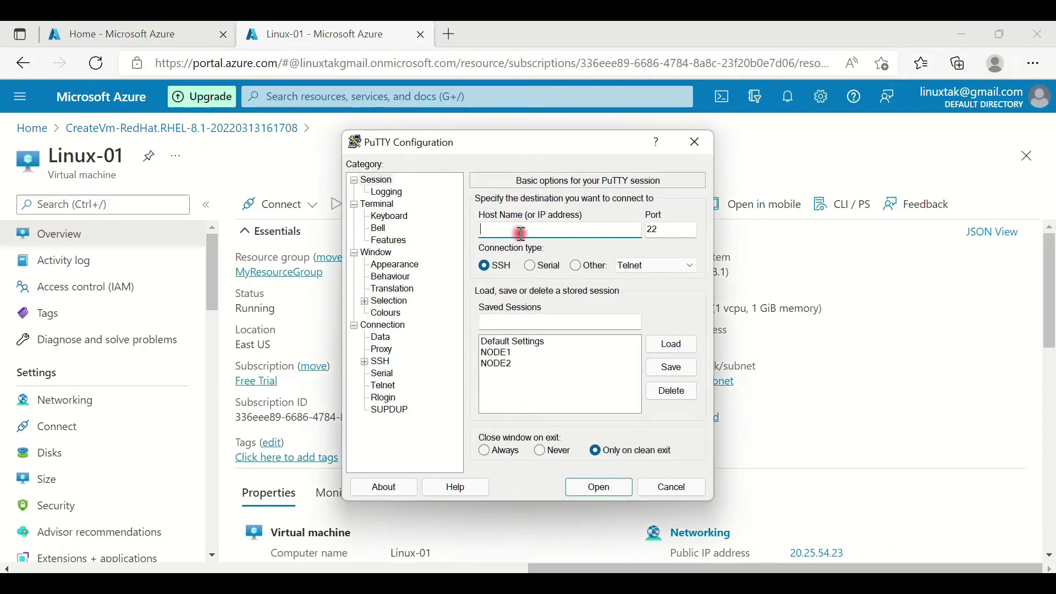
key(ctrl+v)
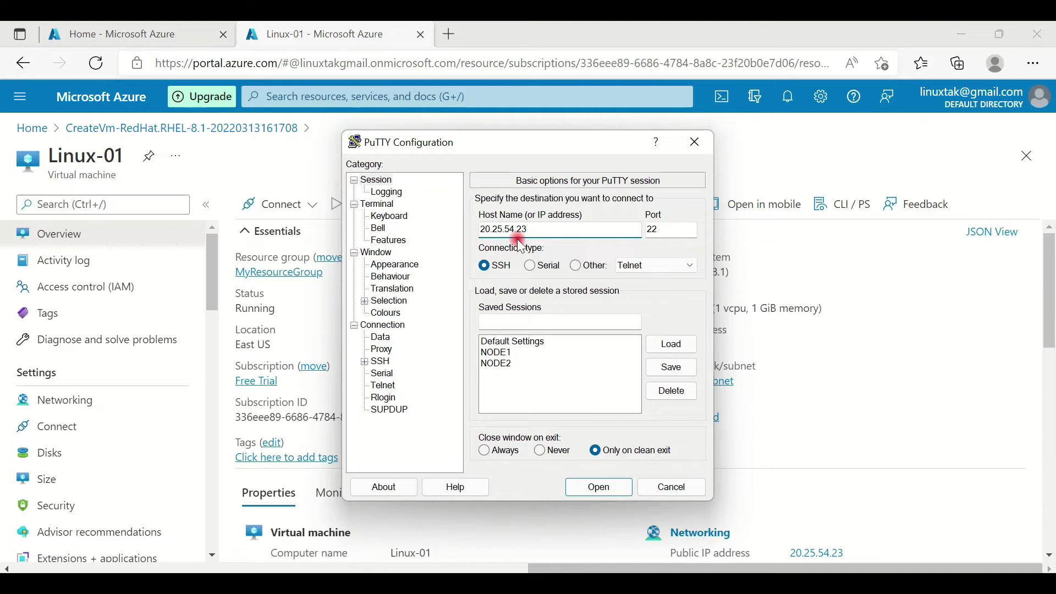
Set the private key file for SSH authentication to tempuser_pri from the Desktop folder
click(366, 362)
click(386, 397)
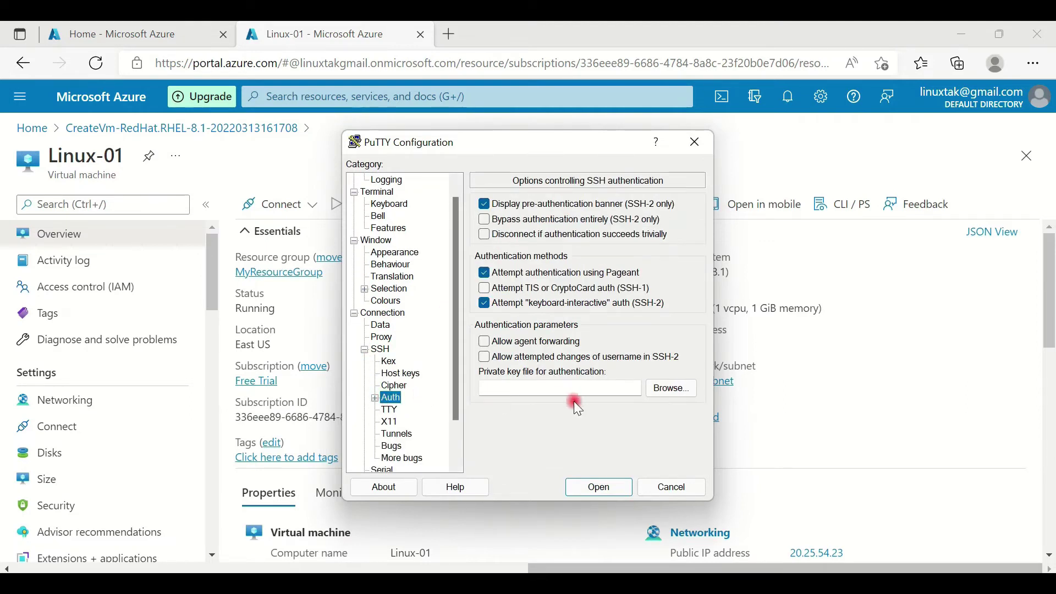
click(663, 391)
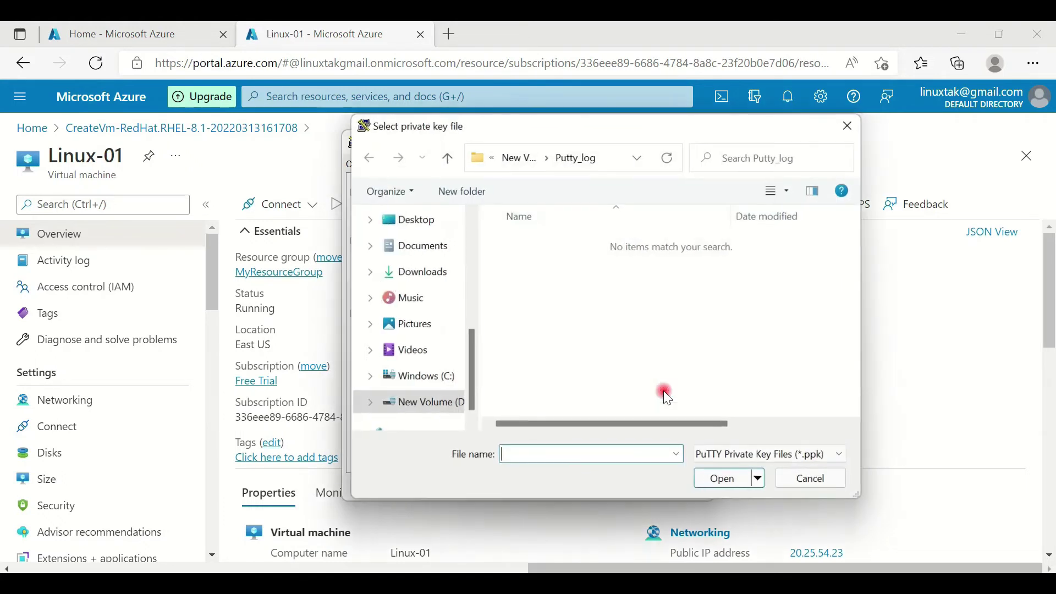
click(429, 234)
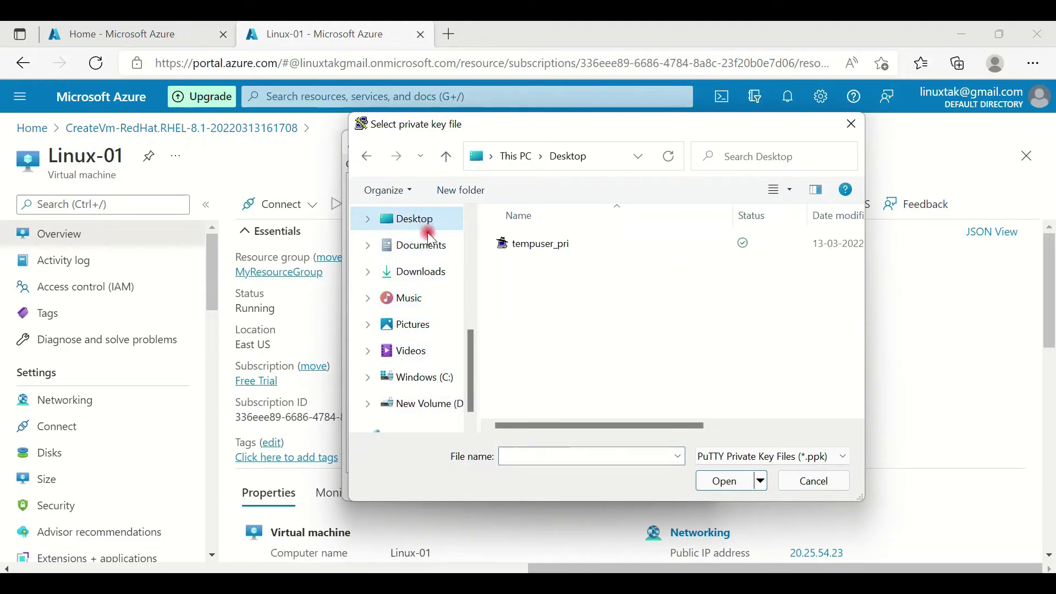
click(532, 247)
click(715, 482)
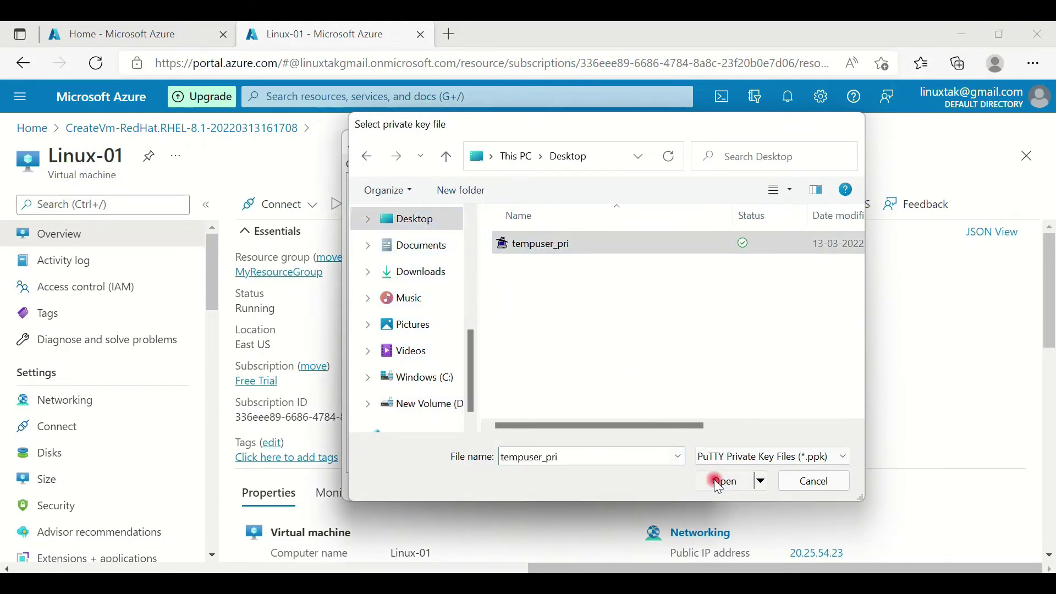
Open the SSH connection, accept the server's host key and log in as tempuser
click(596, 488)
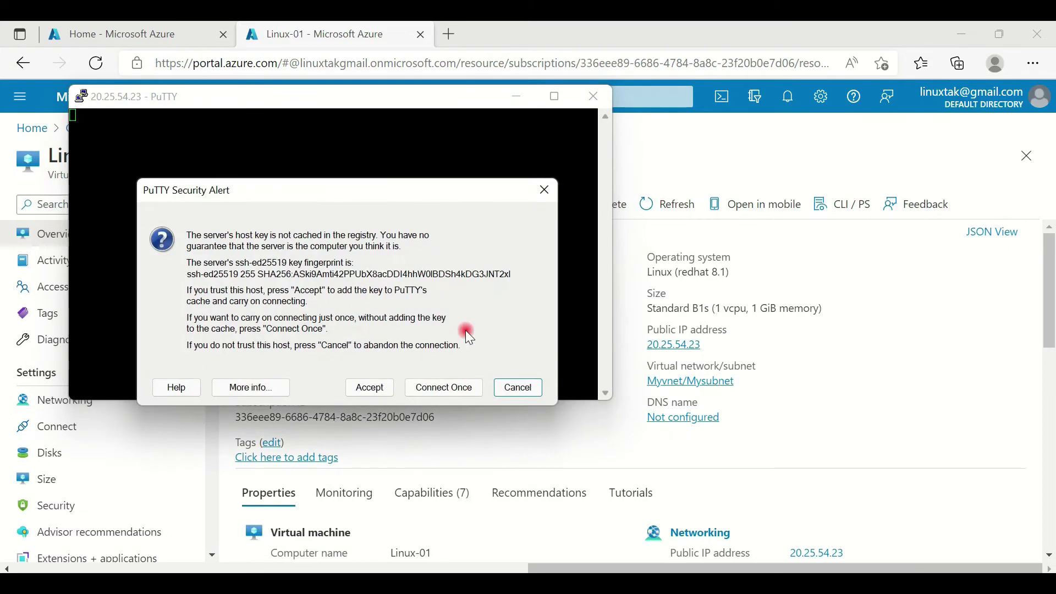
click(367, 387)
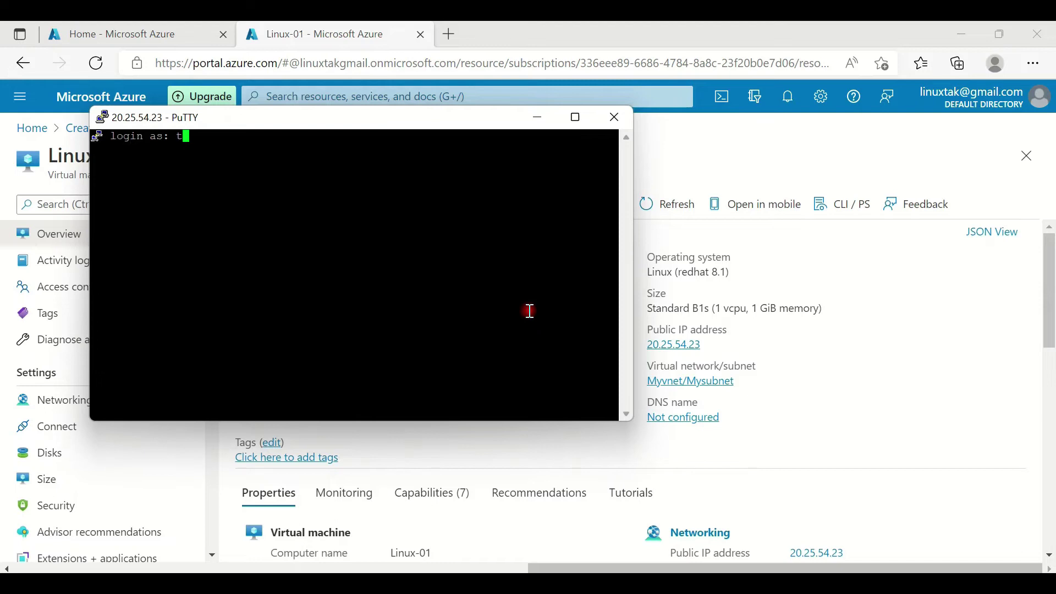
text(tempuser)
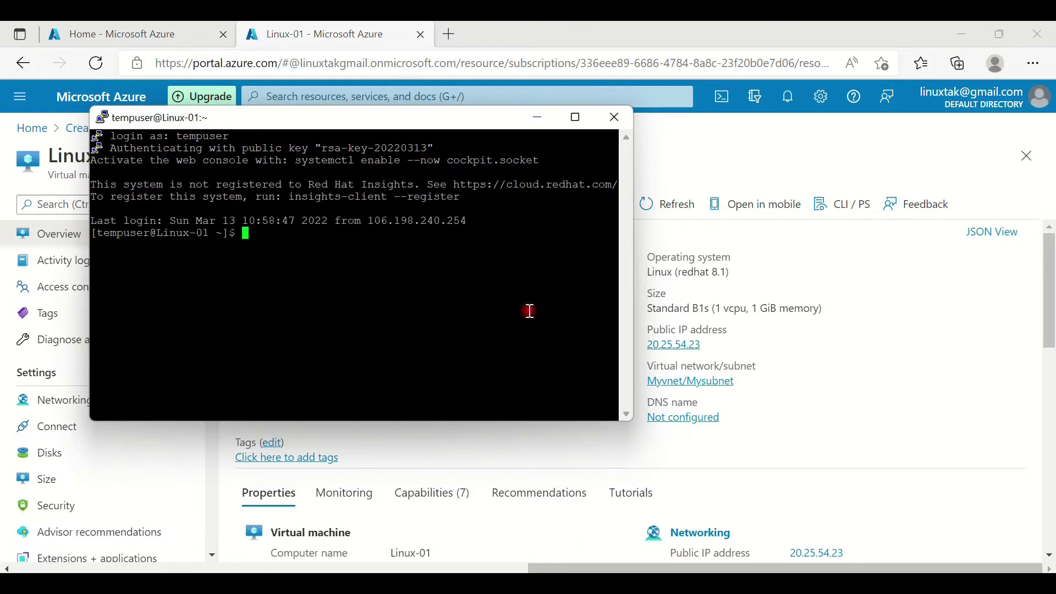
Run uptime in the Linux-01 terminal session and leave the terminal
text(me)
key(Return)
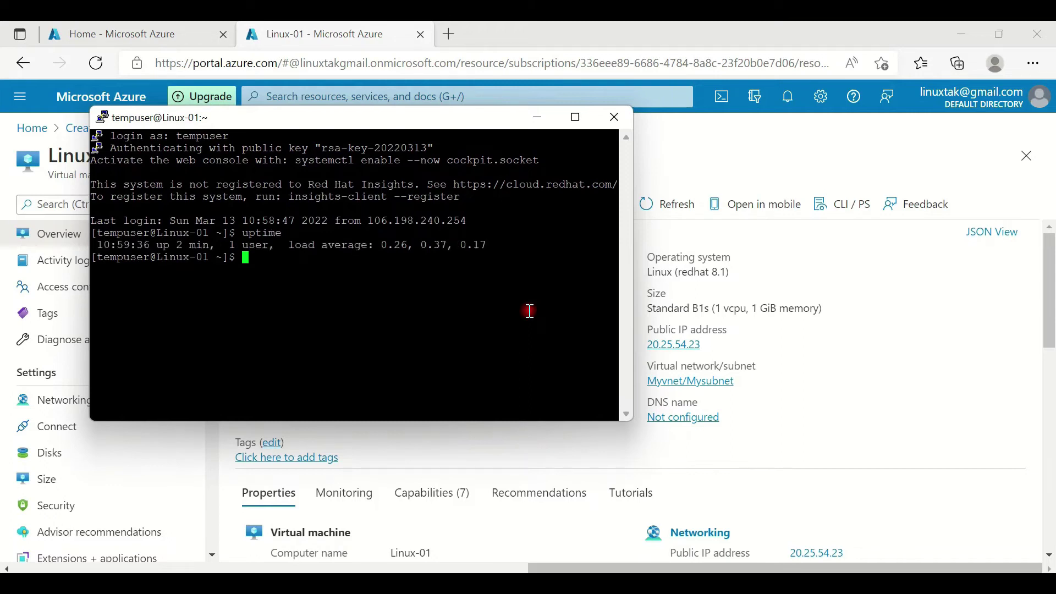
click(145, 185)
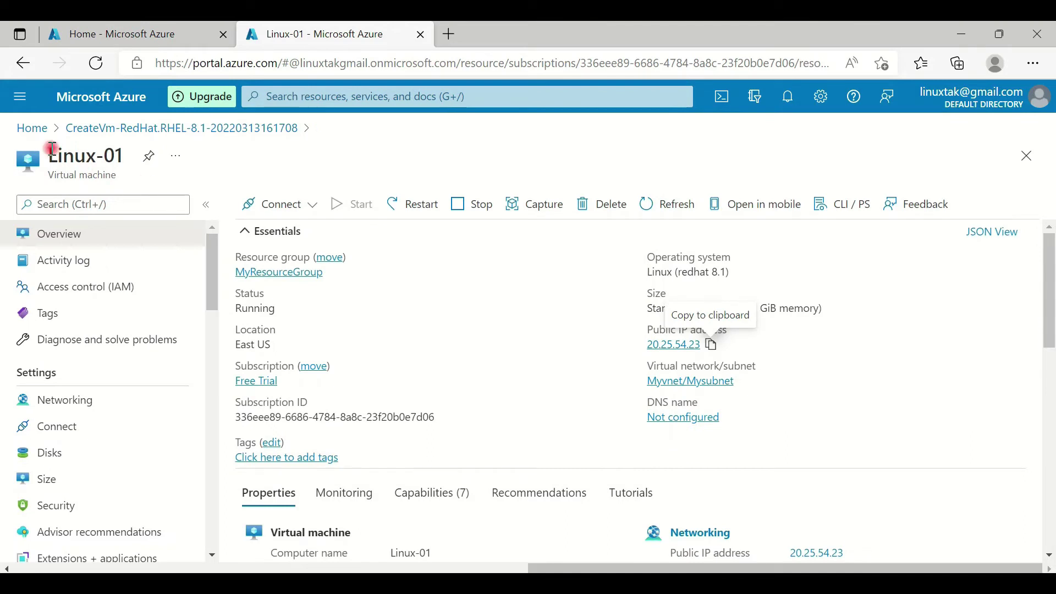
Return to the Azure home page and start creating another virtual machine from the Virtual machines list
click(33, 129)
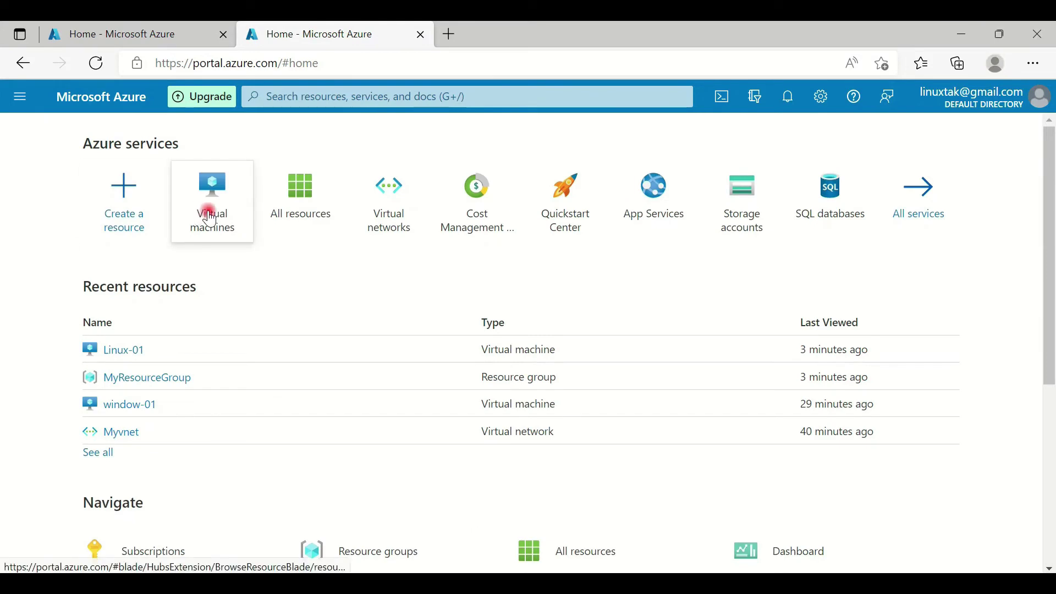
click(210, 216)
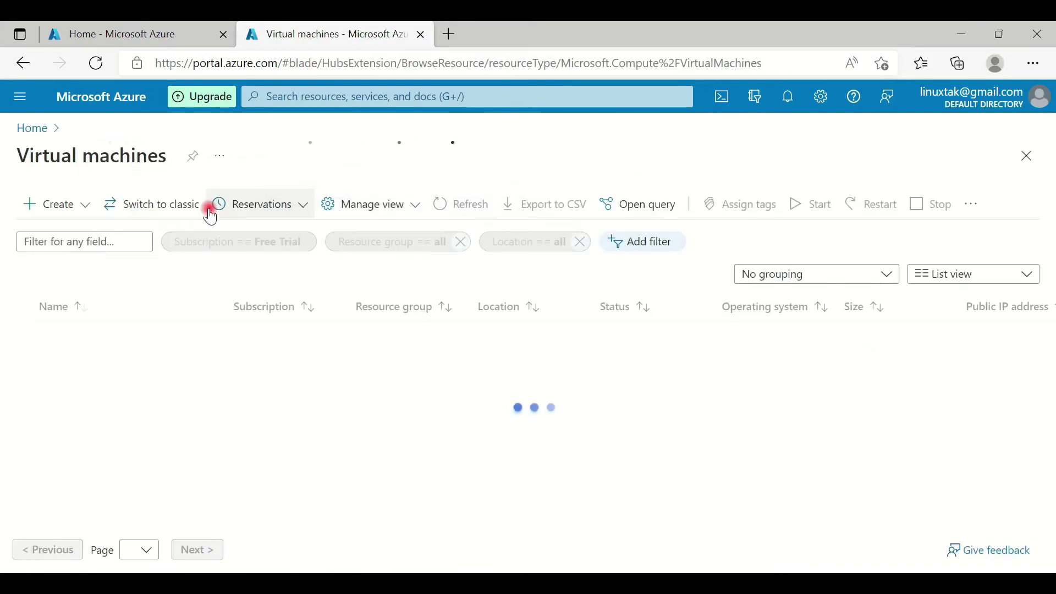
click(86, 205)
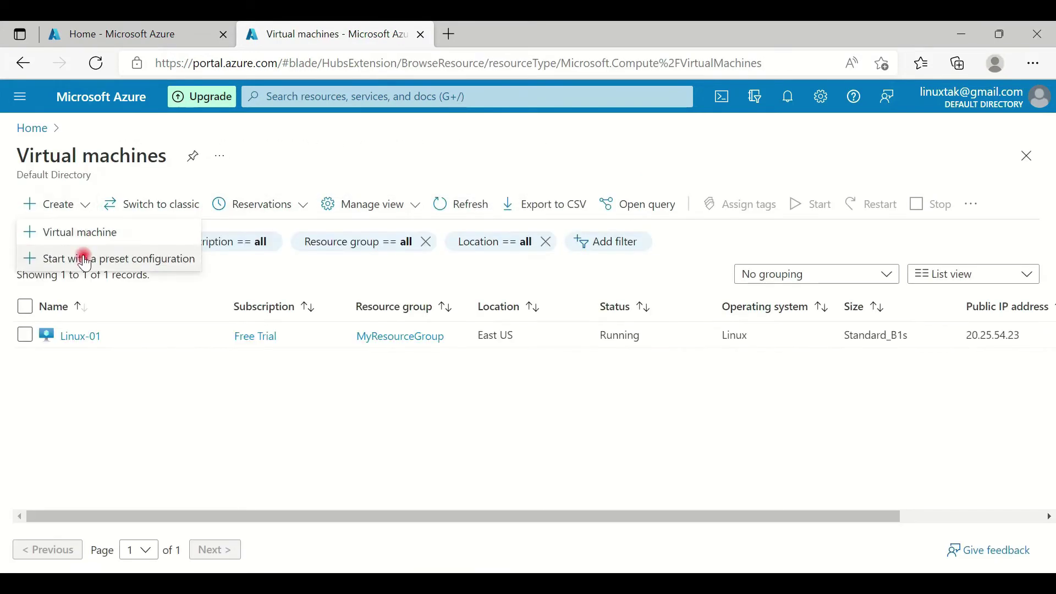
click(81, 242)
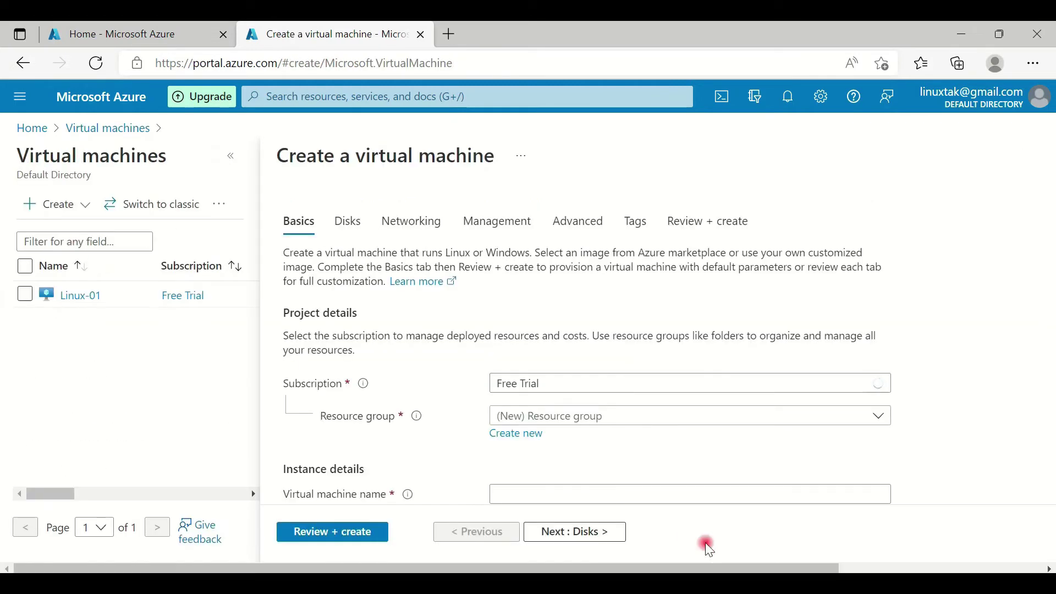
Assign the new virtual machine to MyResourceGroup and name it linux-02
drag(681, 570, 863, 570)
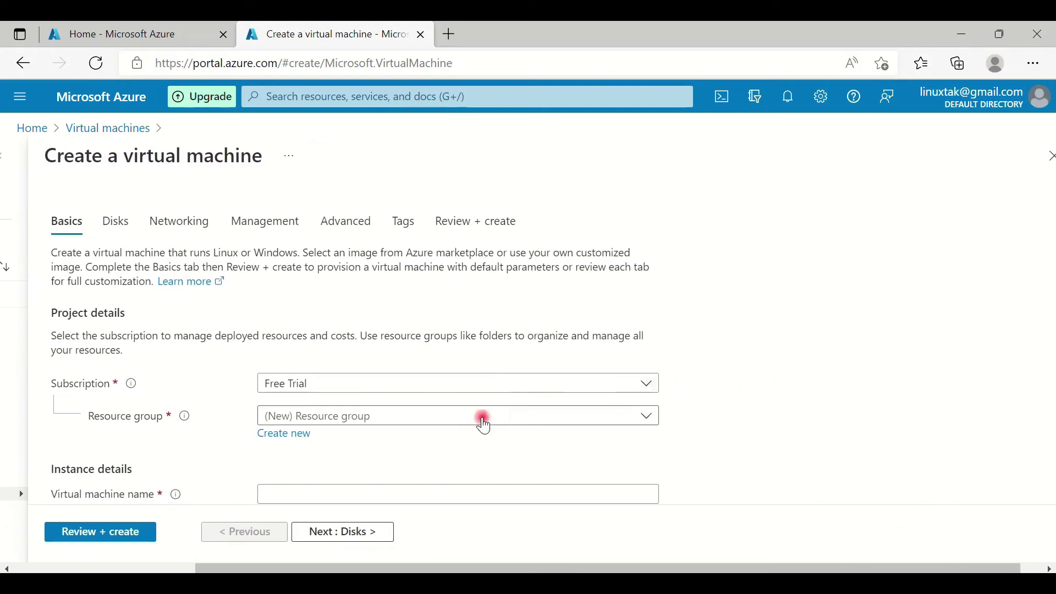
click(424, 426)
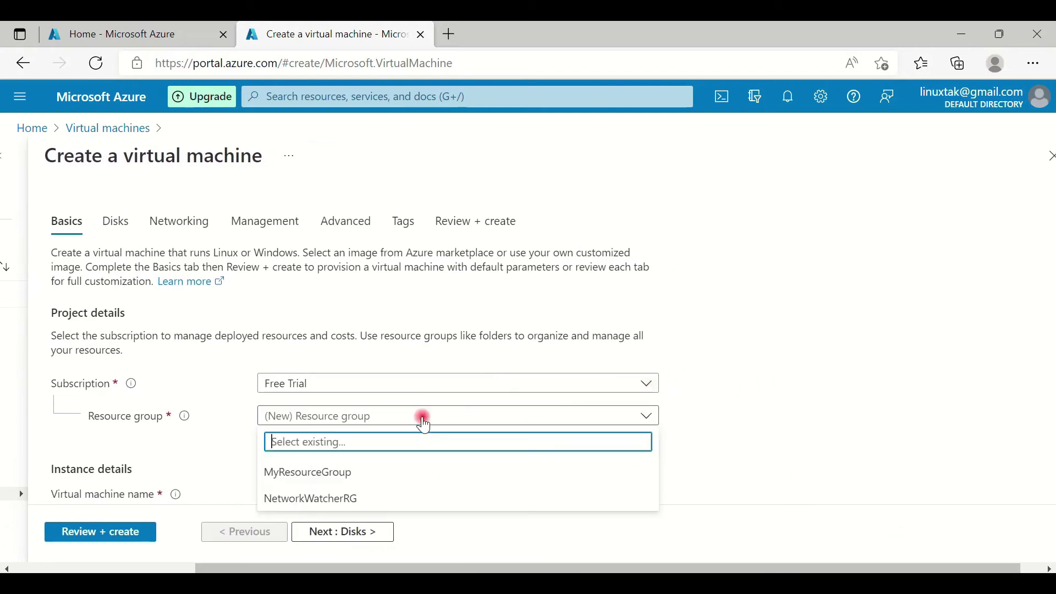
click(369, 472)
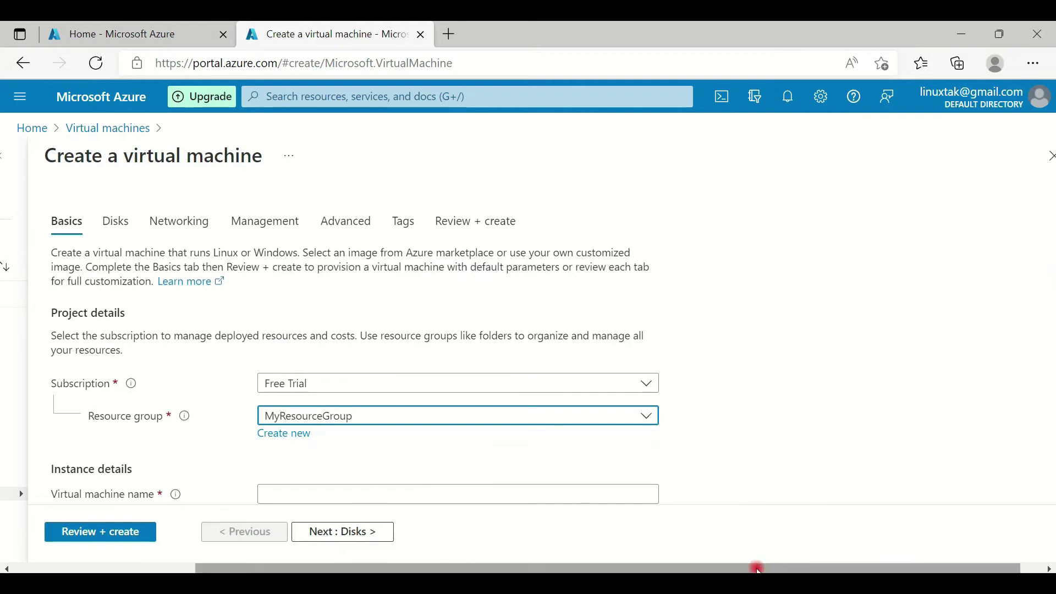
drag(781, 570, 802, 569)
drag(1050, 259, 302, 300)
click(302, 300)
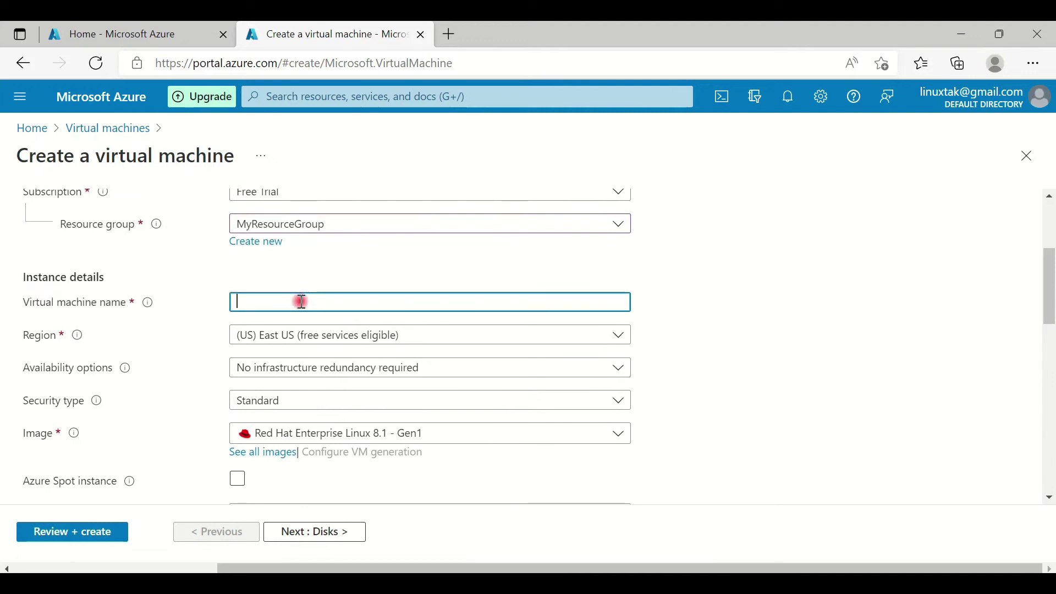
text(linux-02)
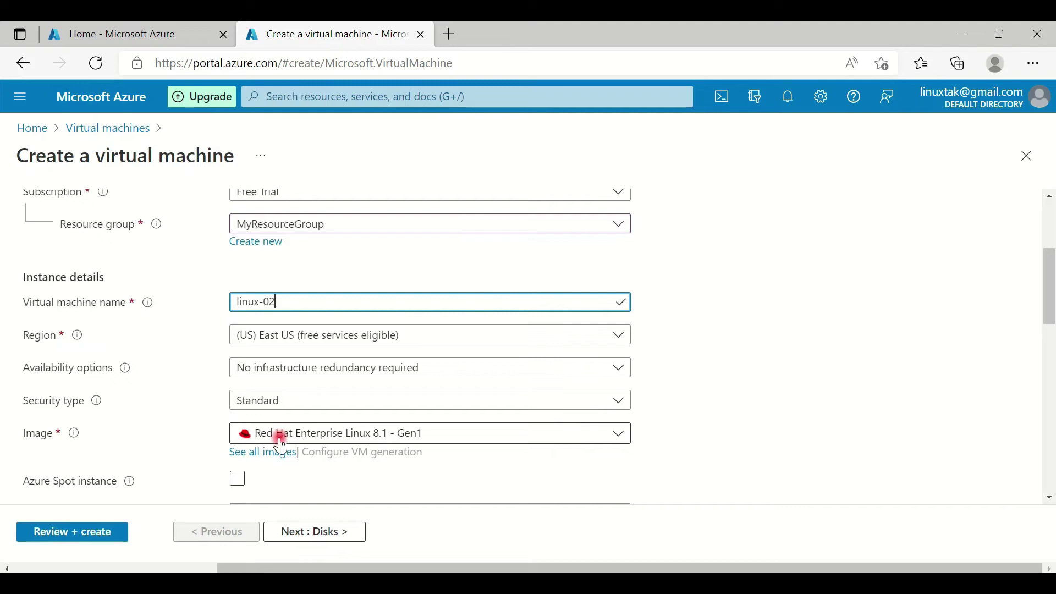
Set the administrator account's username to tempuser, leaving SSH public key authentication with a newly generated key pair
drag(1050, 299, 1047, 330)
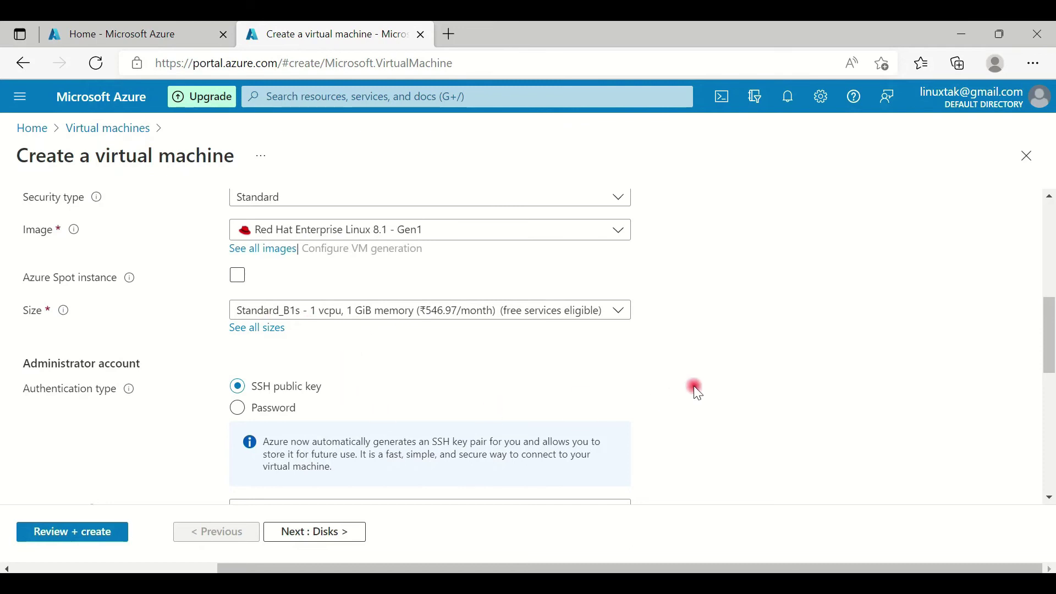
drag(1047, 330, 1051, 367)
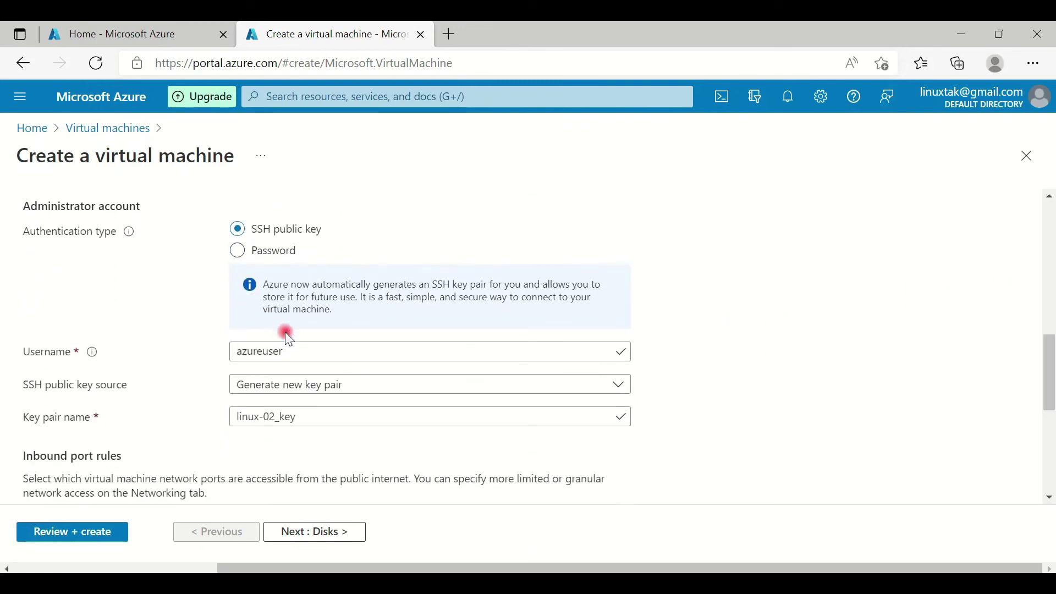
drag(295, 350, 201, 351)
text(temp)
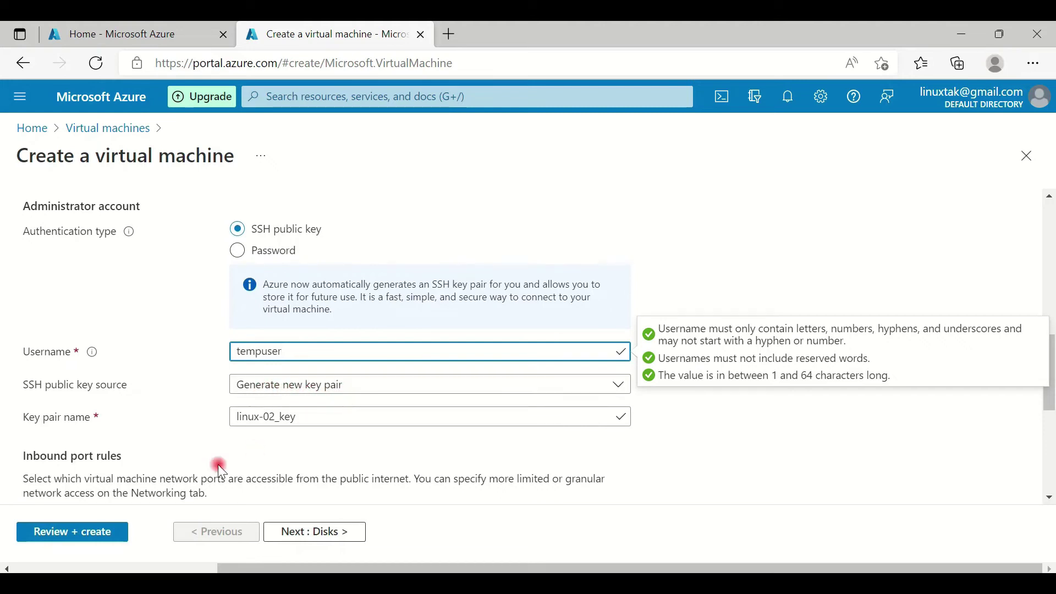
Continue to the disk options of linux-02 and set the OS disk type to Standard SSD
click(341, 534)
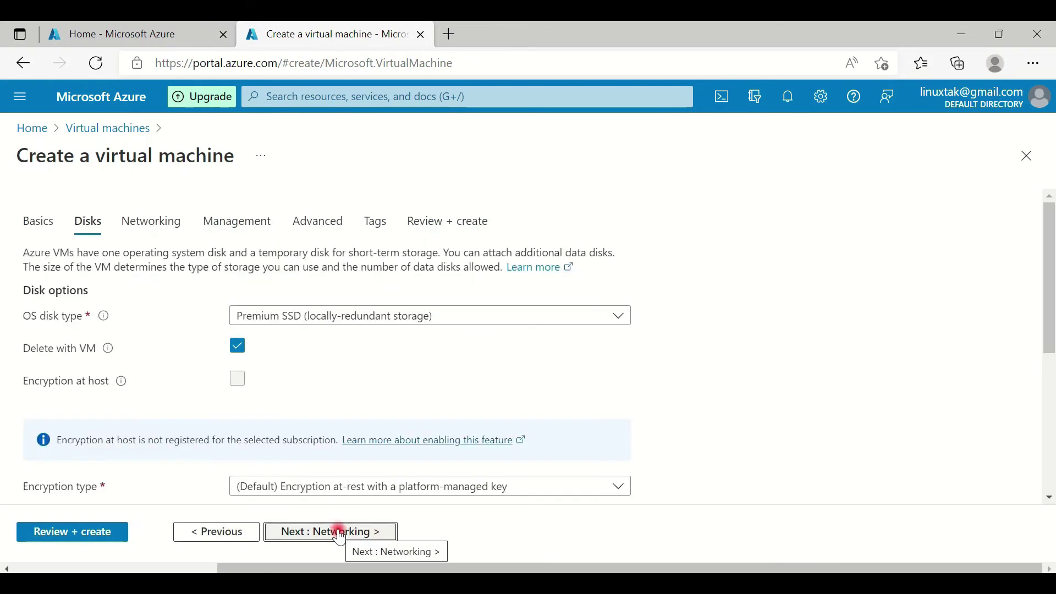
click(440, 315)
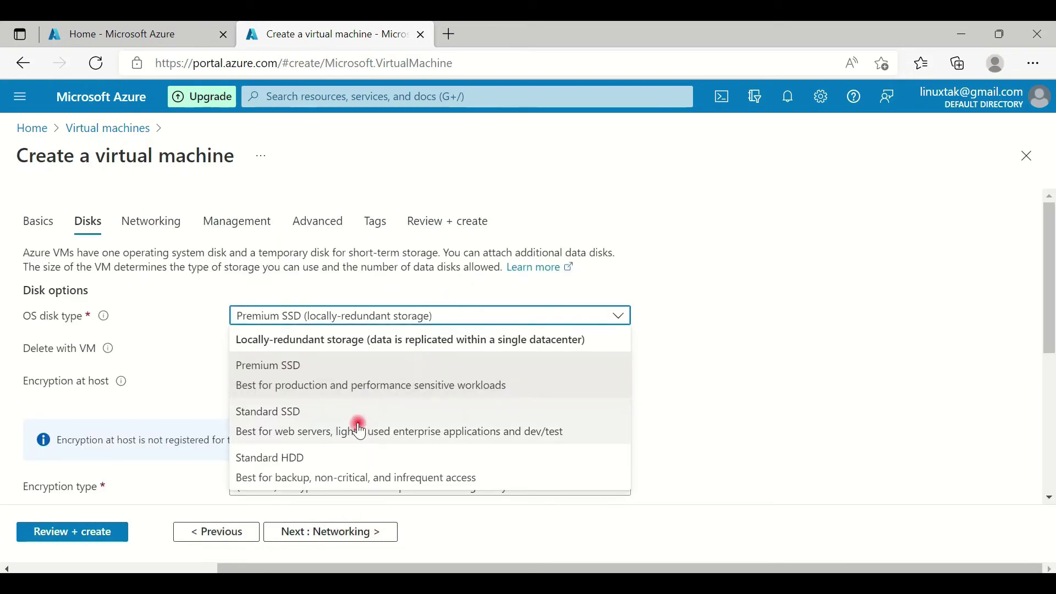
click(360, 431)
drag(1042, 253, 1039, 429)
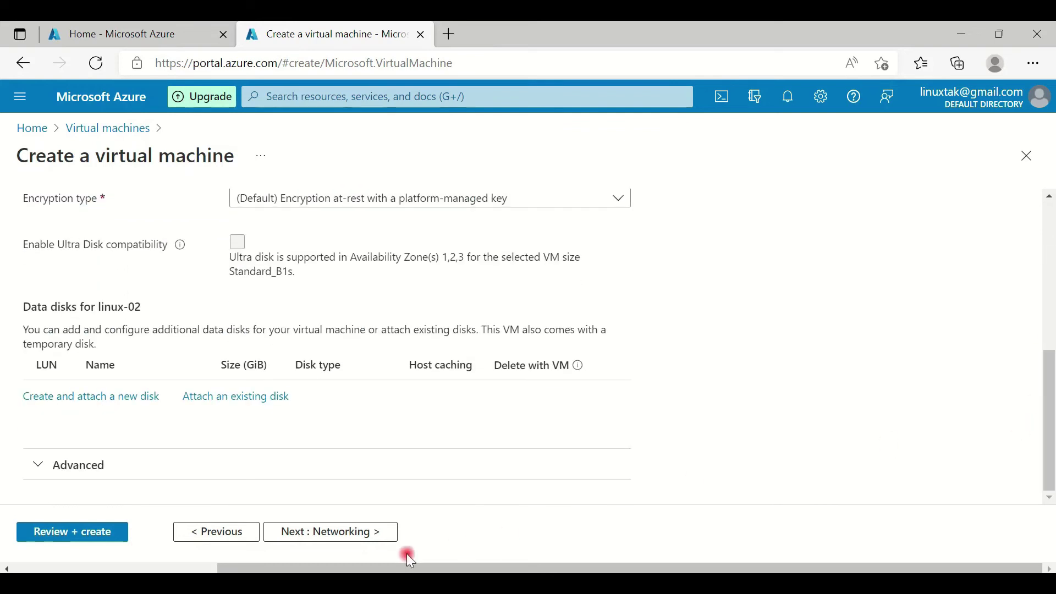
Enable deletion of linux-02's public IP and NIC with the VM in the networking settings, and continue to the management settings
click(334, 533)
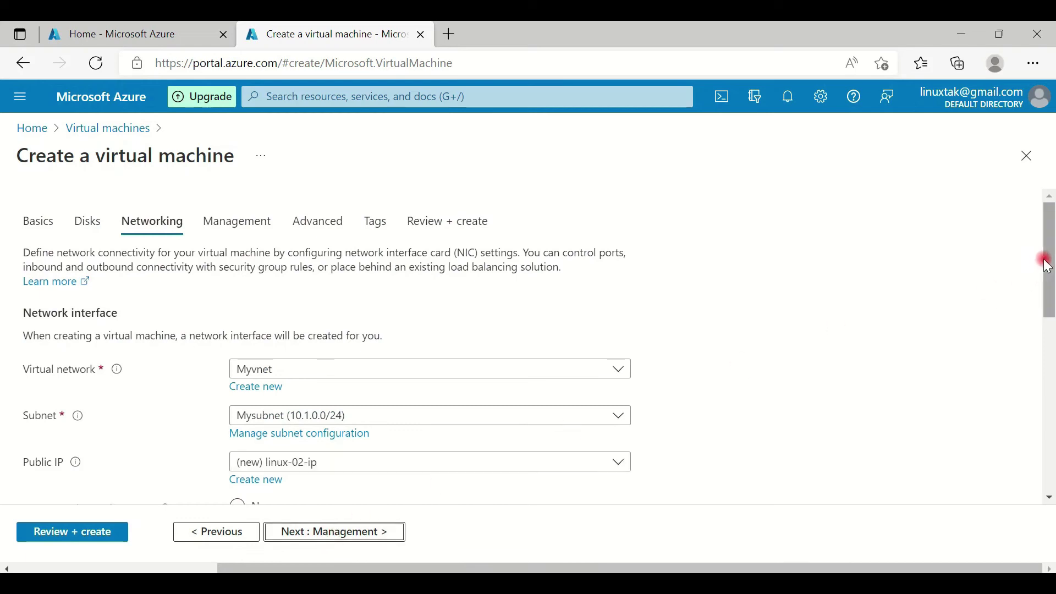
drag(1046, 252, 1051, 259)
scroll(39, 255, down, 2)
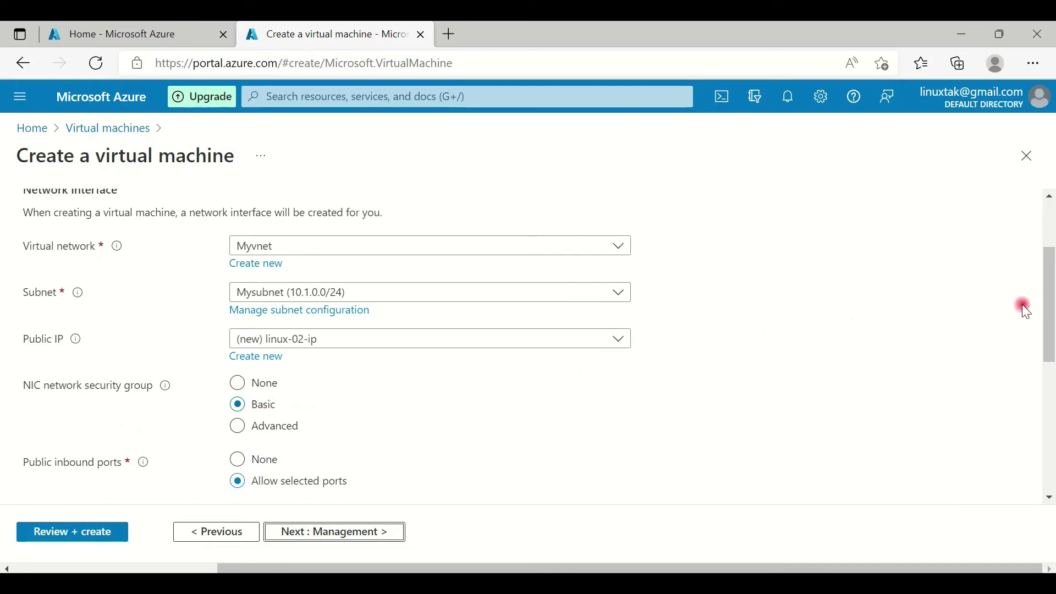
scroll(1048, 306, down, 1)
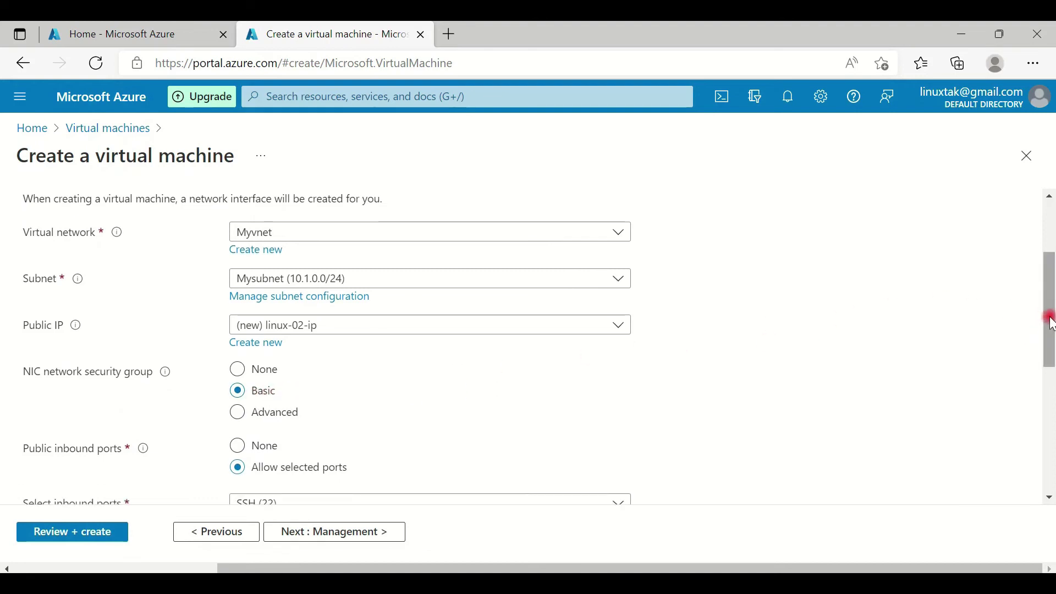
drag(1050, 321, 1050, 377)
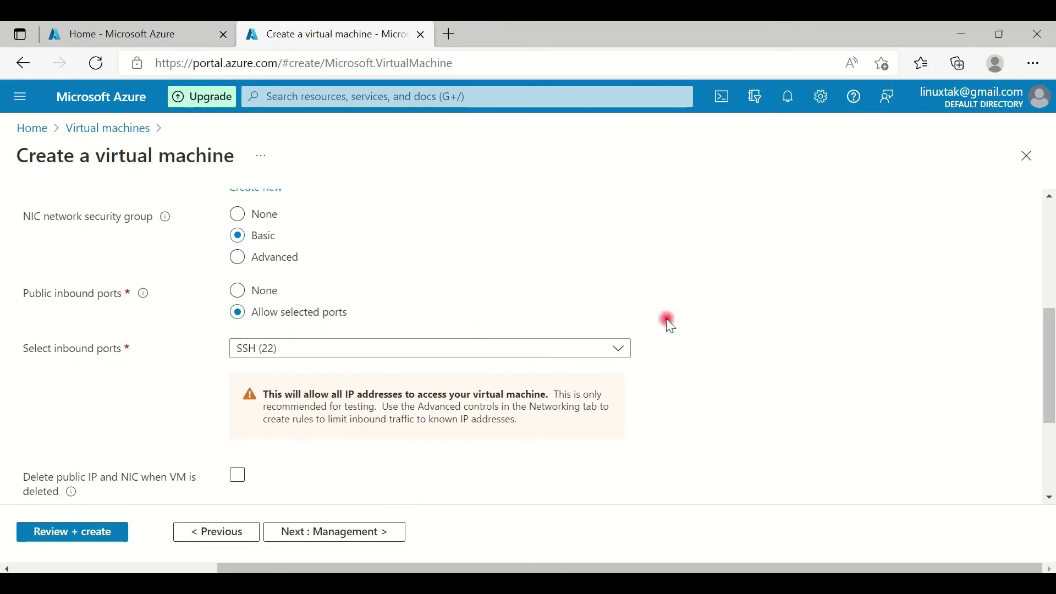
drag(1050, 334, 1050, 401)
click(240, 303)
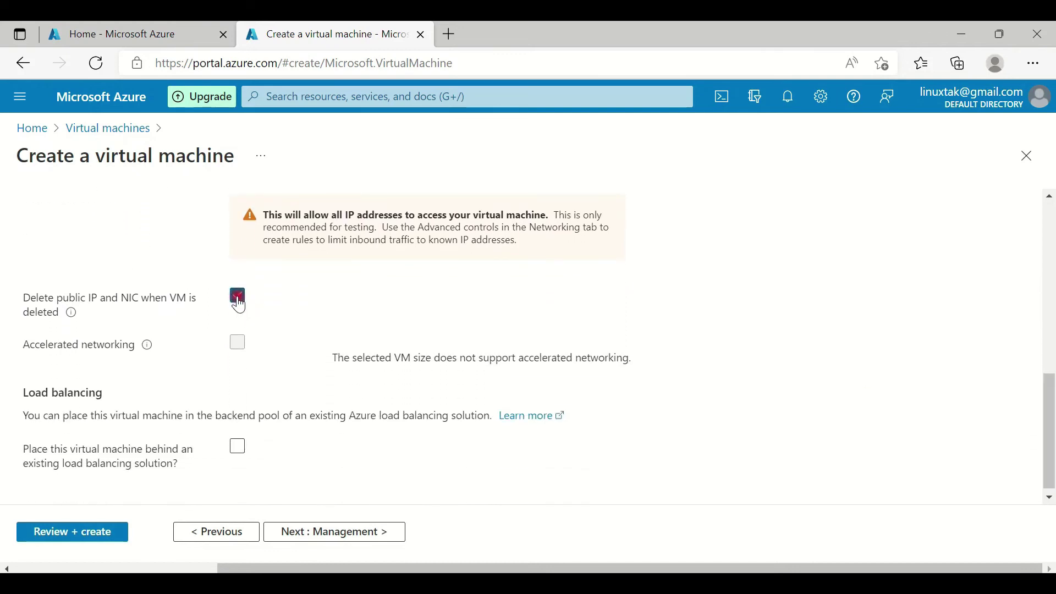
click(353, 531)
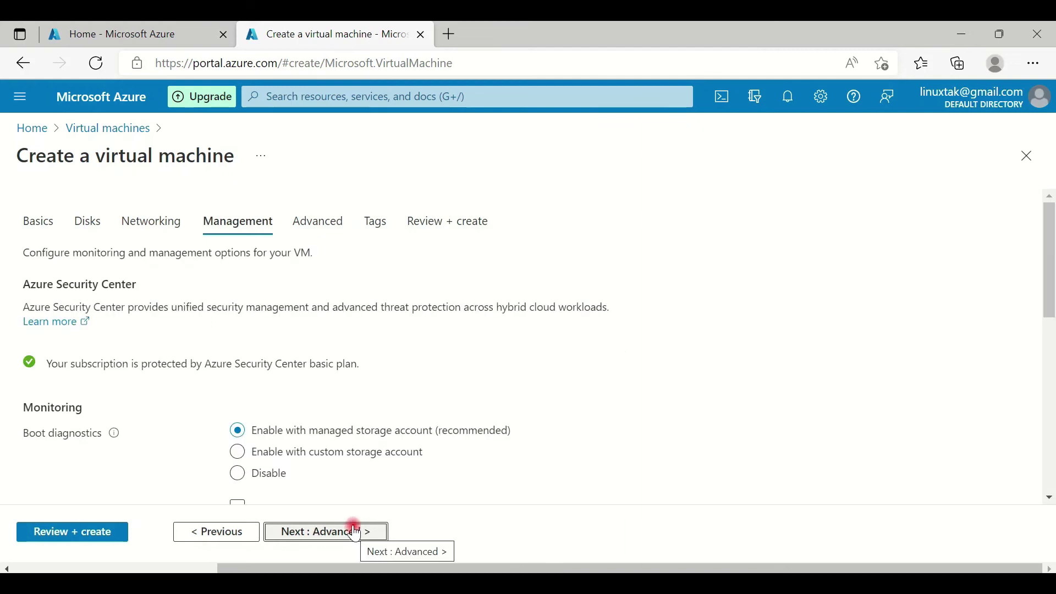
Disable boot diagnostics for linux-02 and continue through the advanced options and tags to the final review
click(270, 476)
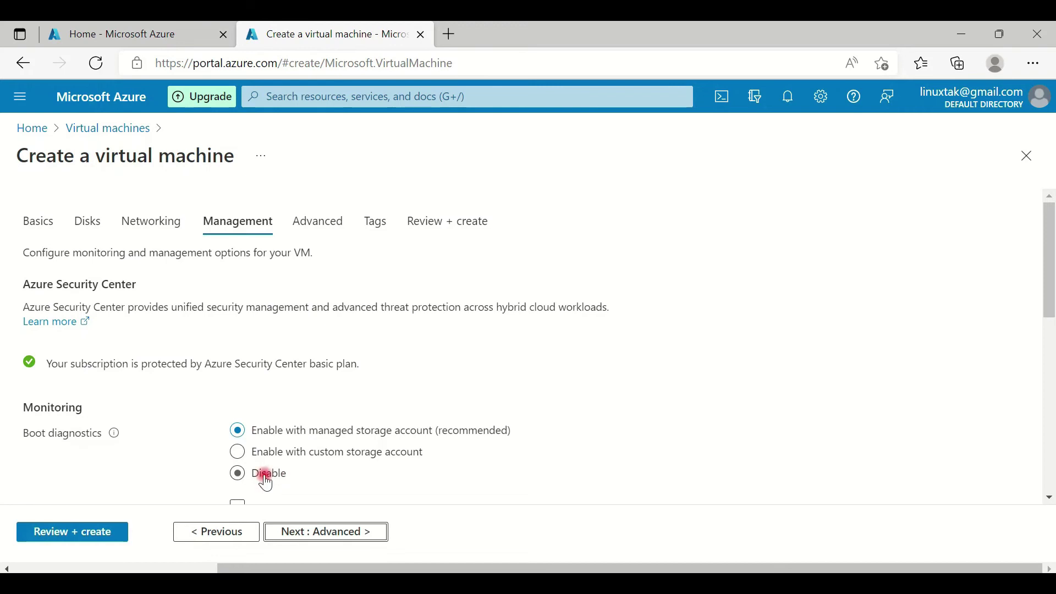
click(268, 476)
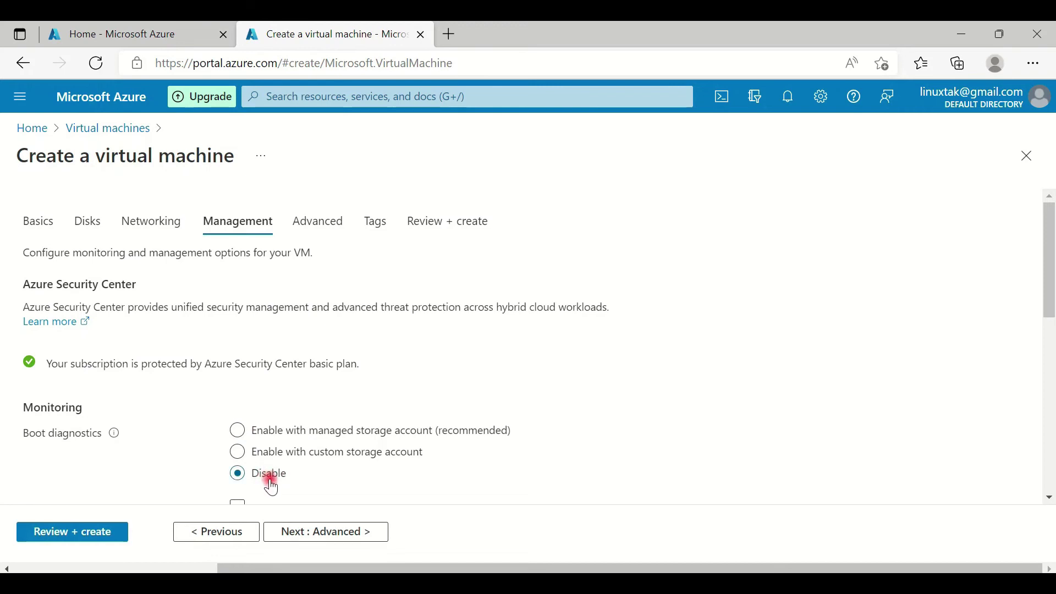
click(339, 534)
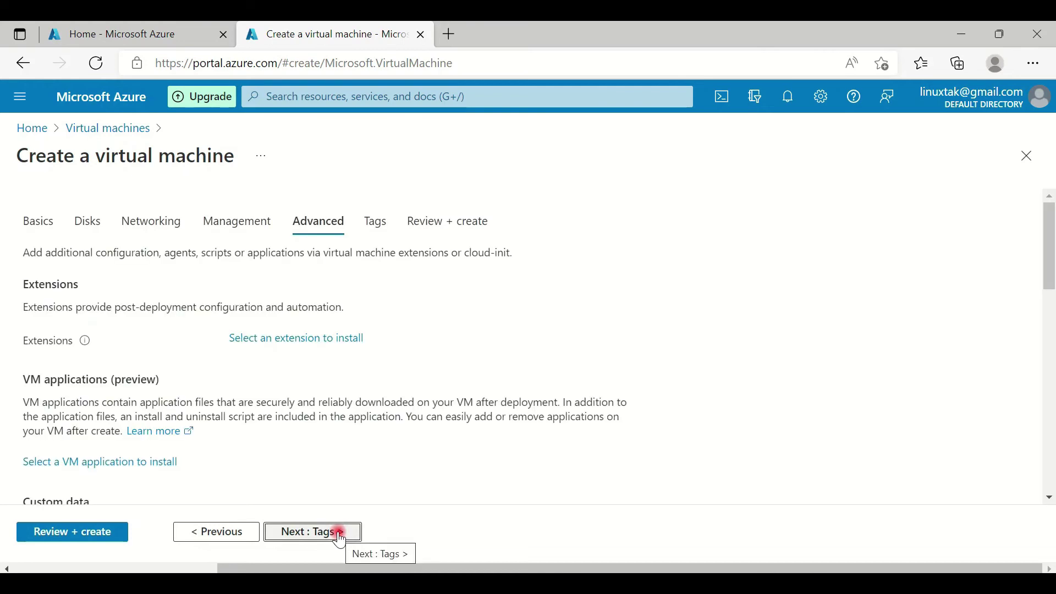
click(339, 532)
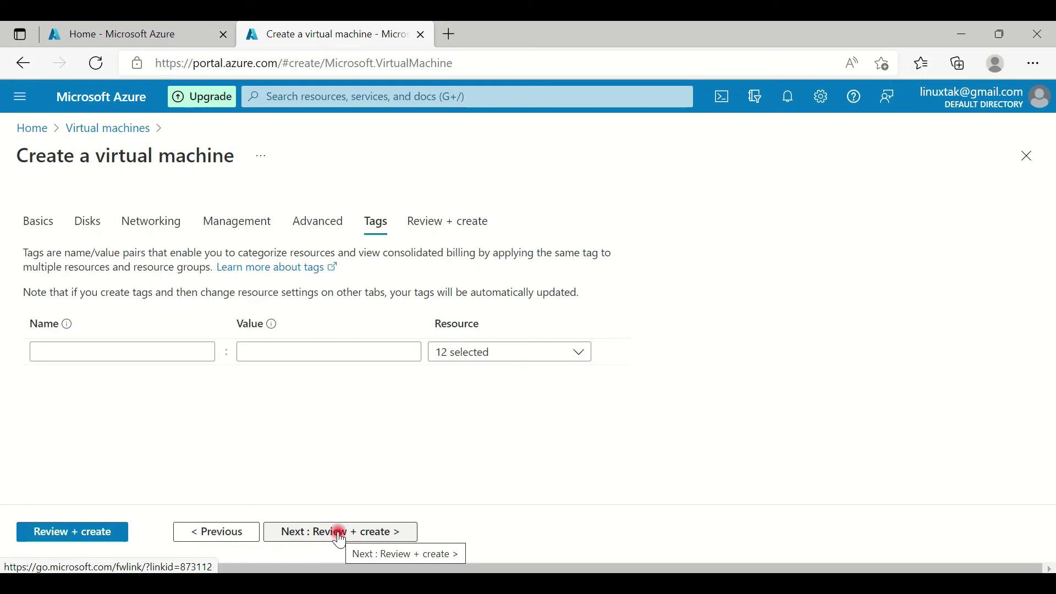
click(339, 533)
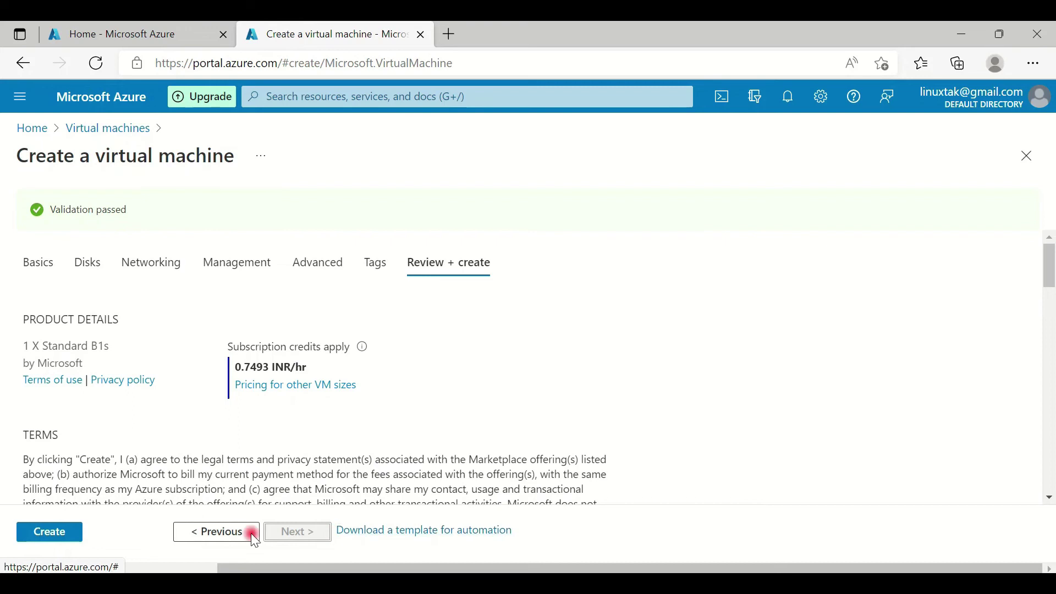
Create linux-02, downloading the private key of its newly generated key pair, and dismiss the download list
click(59, 531)
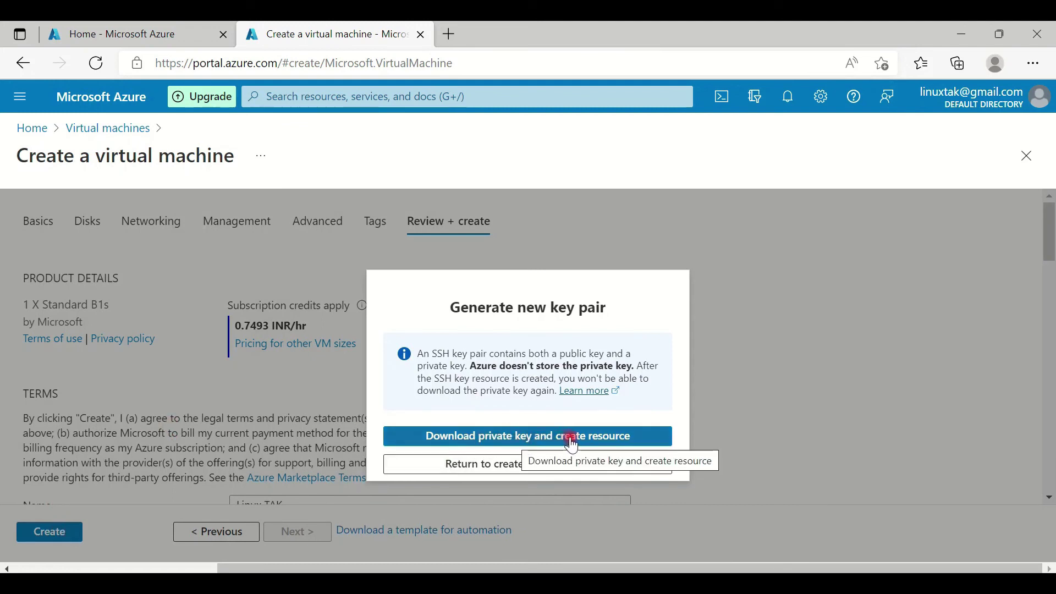
click(477, 439)
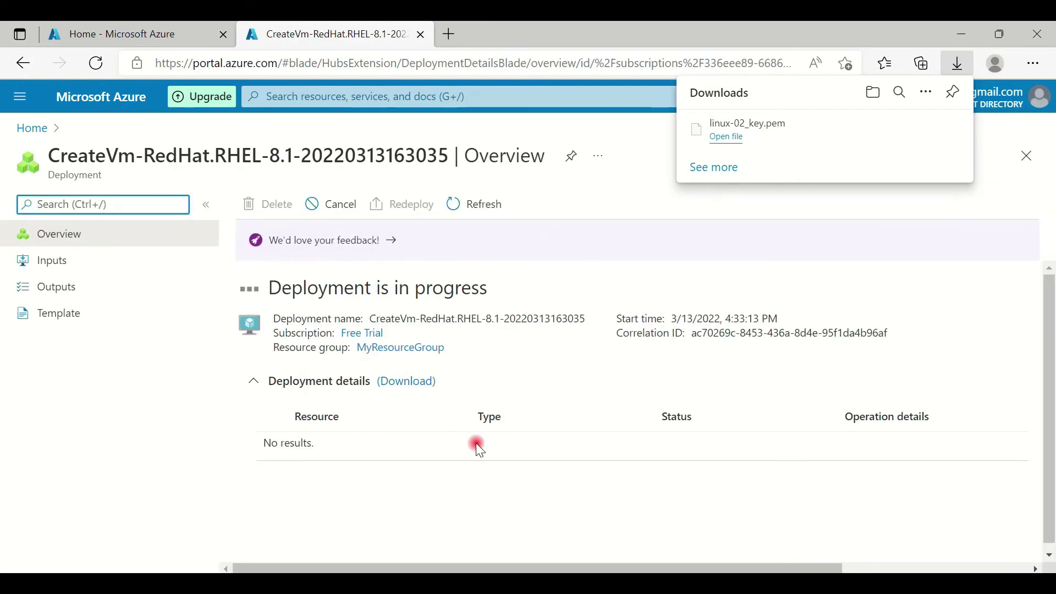
click(1017, 195)
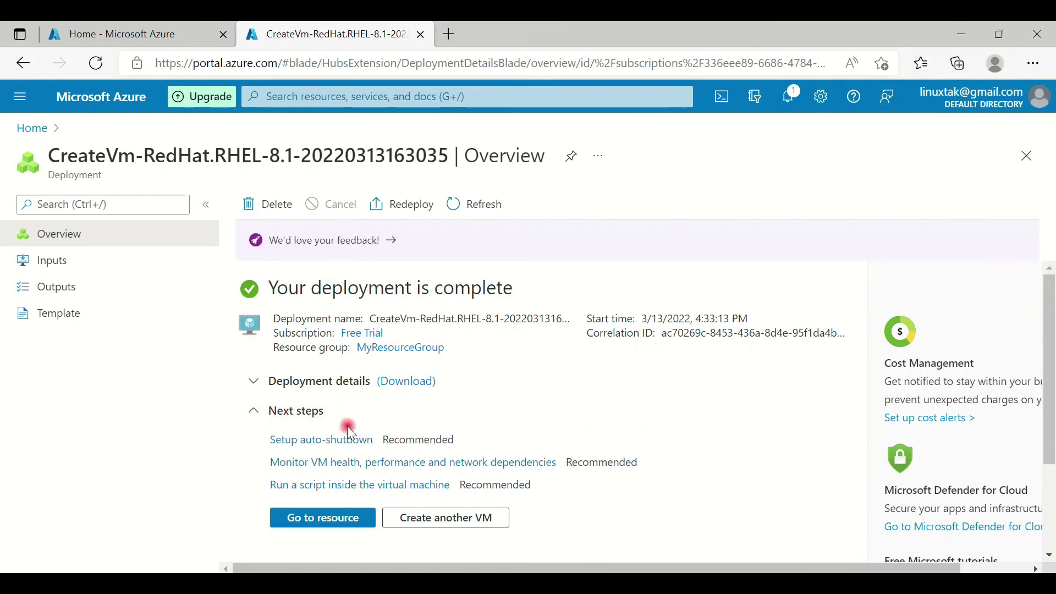
Check the deployment details of the new virtual machine and open the linux-02 resource
click(254, 381)
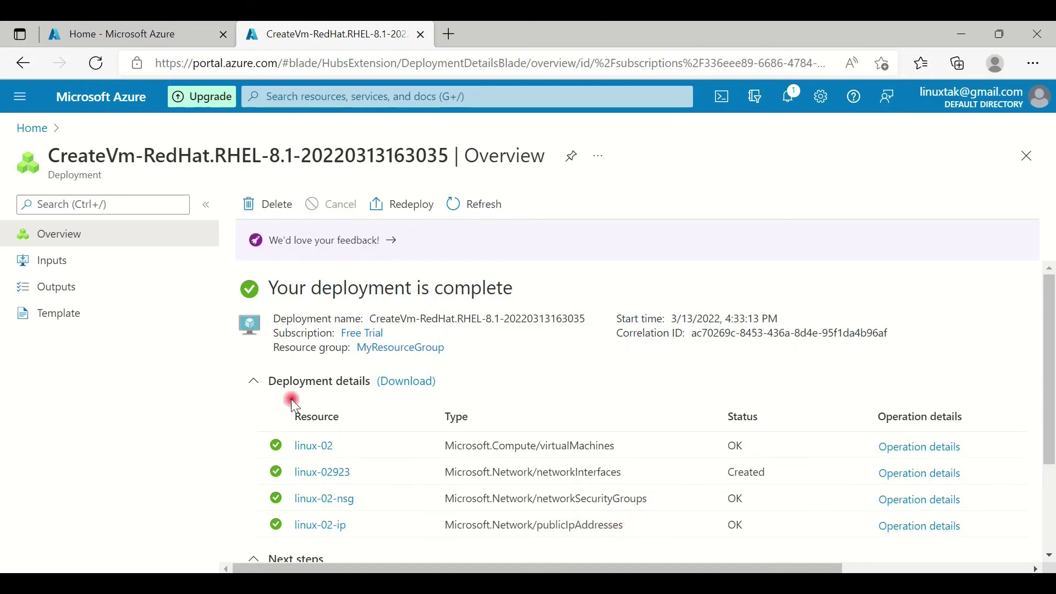
click(256, 383)
click(327, 519)
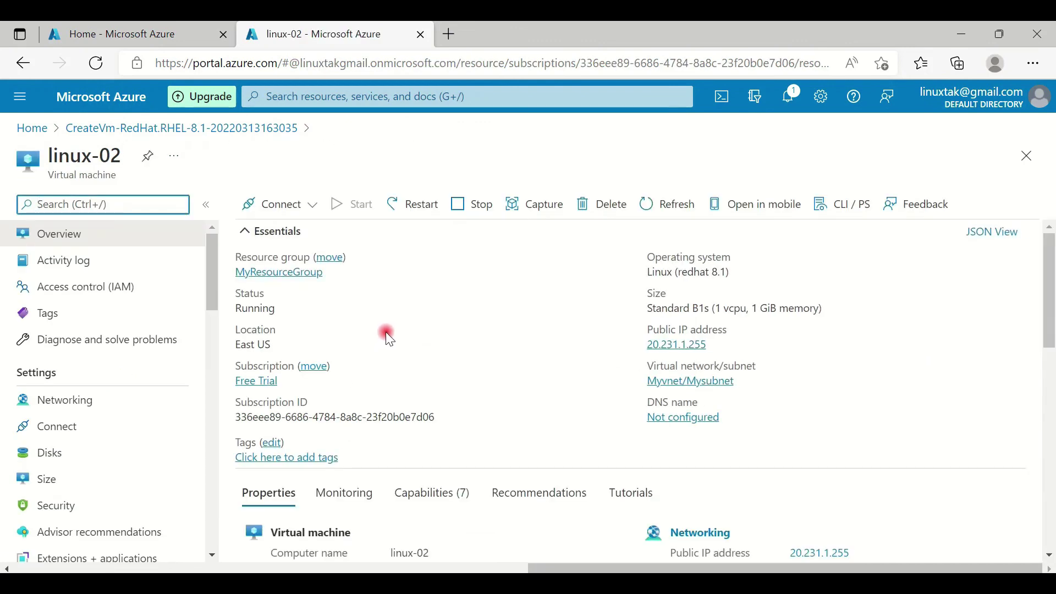
Copy linux-02's public IP address 20.231.1.255 into PuTTY as the host name and open the SSH authentication options
mouse_move(685, 345)
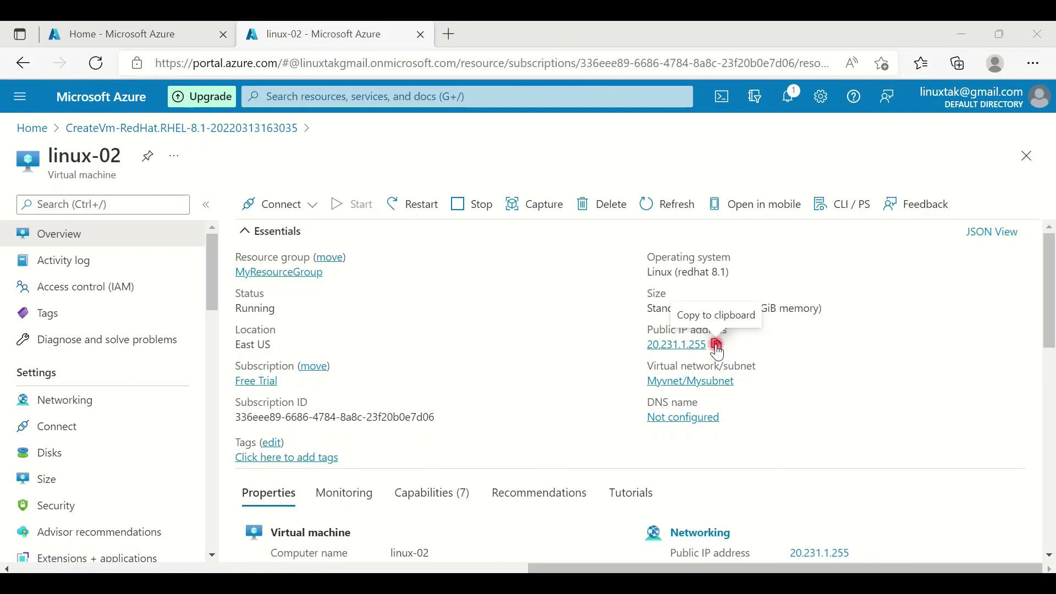
click(716, 345)
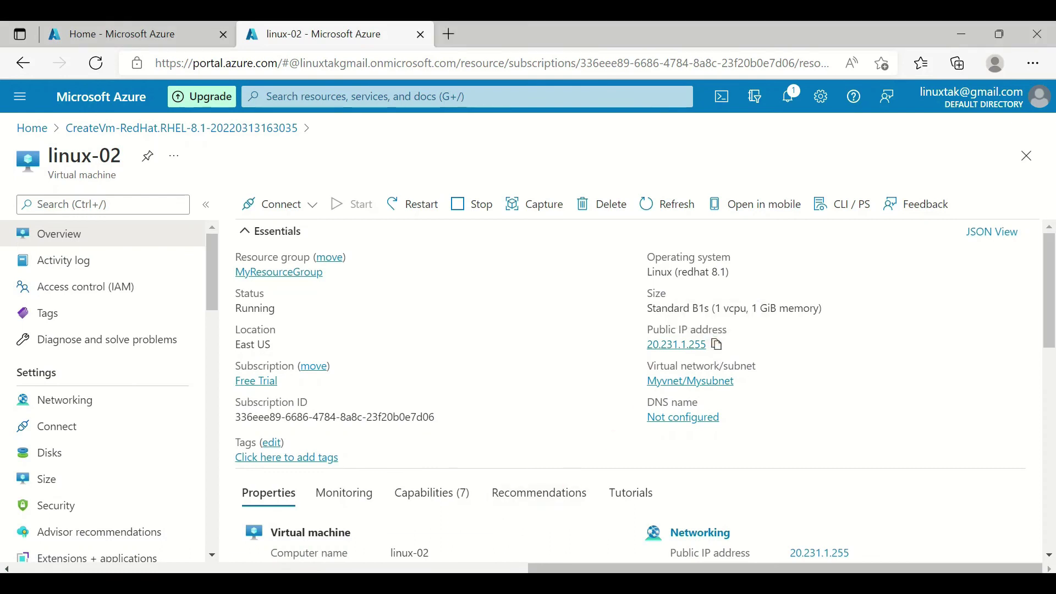
click(462, 582)
click(510, 232)
key(ctrl+v)
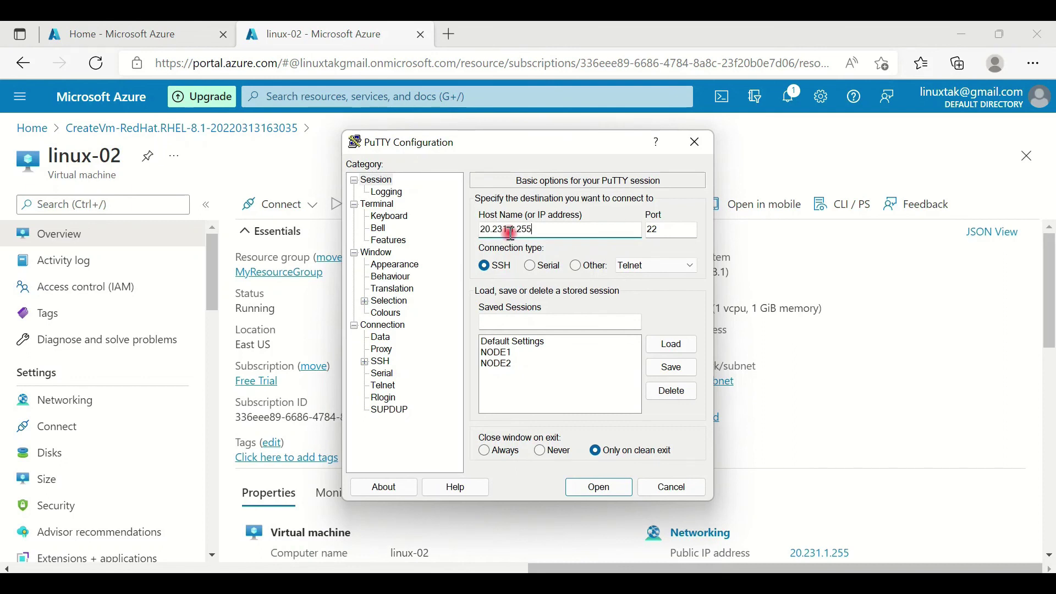
click(364, 362)
click(389, 400)
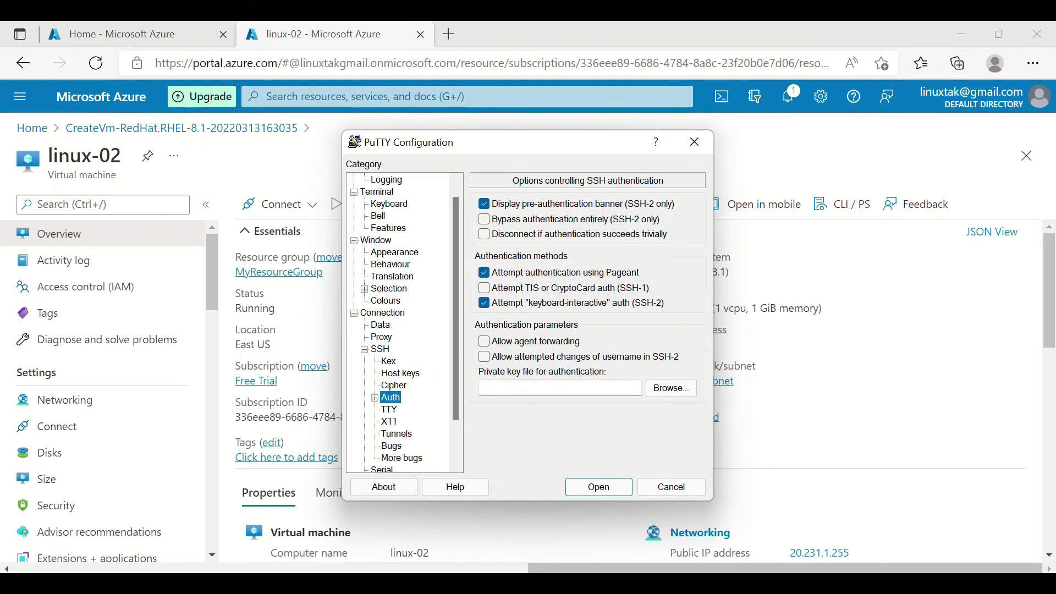
In PuTTY Key Generator, load the private key linux-02_key.pem from Downloads, showing all file types, and acknowledge the import
mouse_move(155, 584)
click(114, 482)
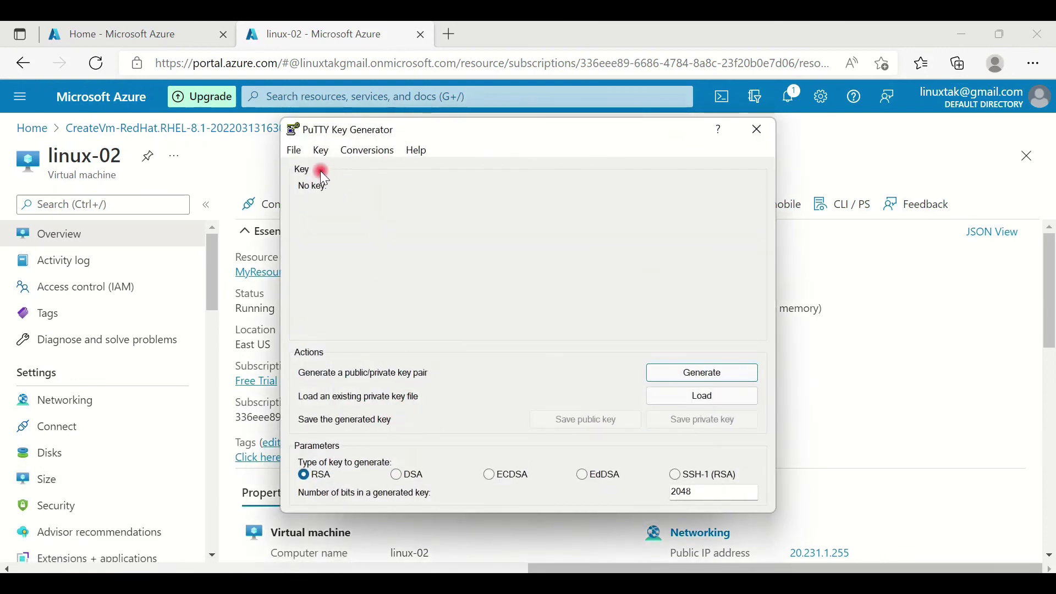
click(298, 152)
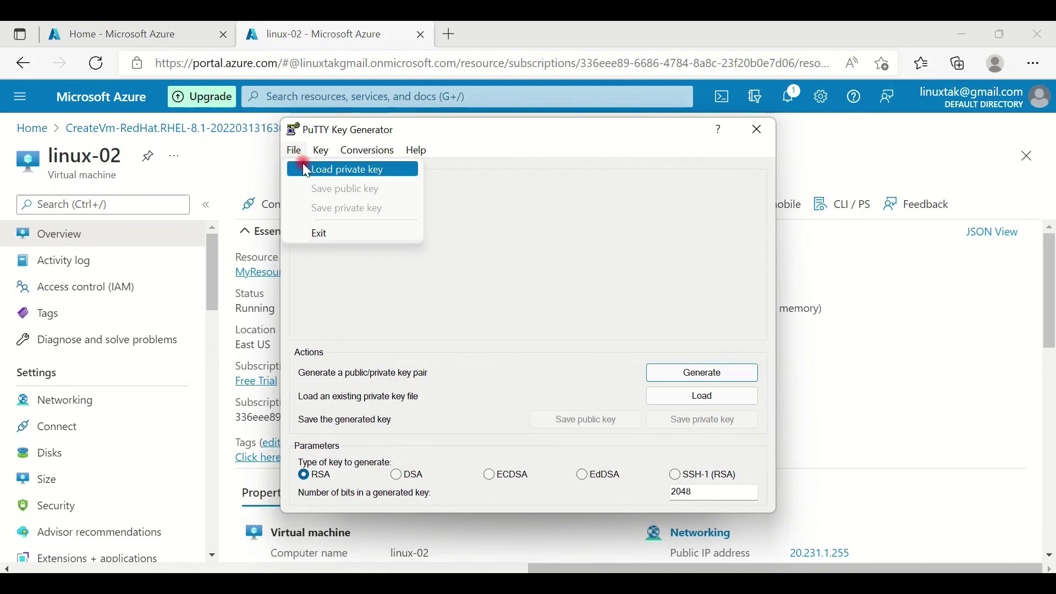
click(308, 172)
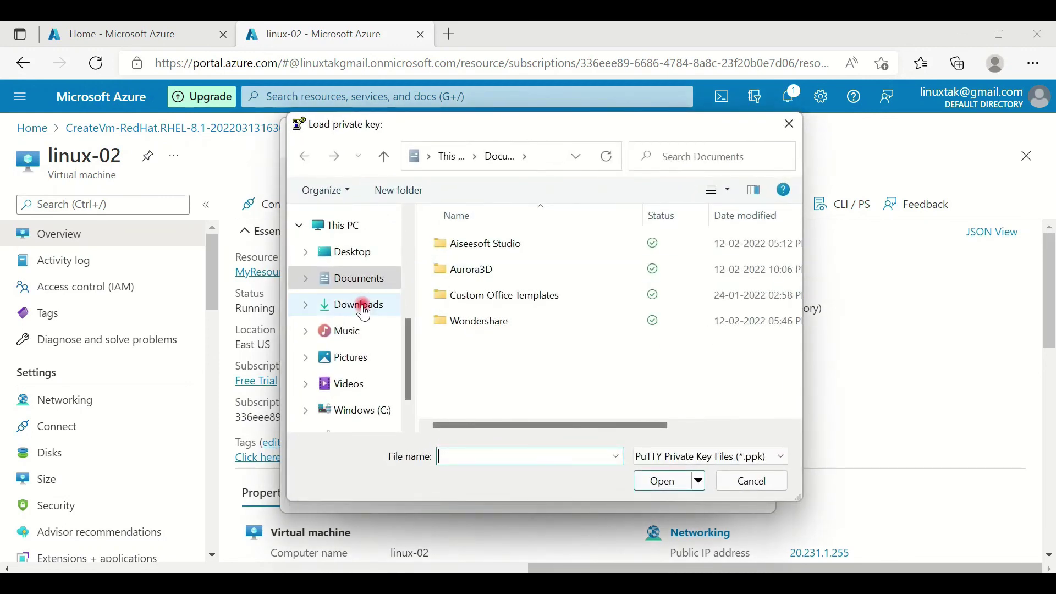
click(363, 305)
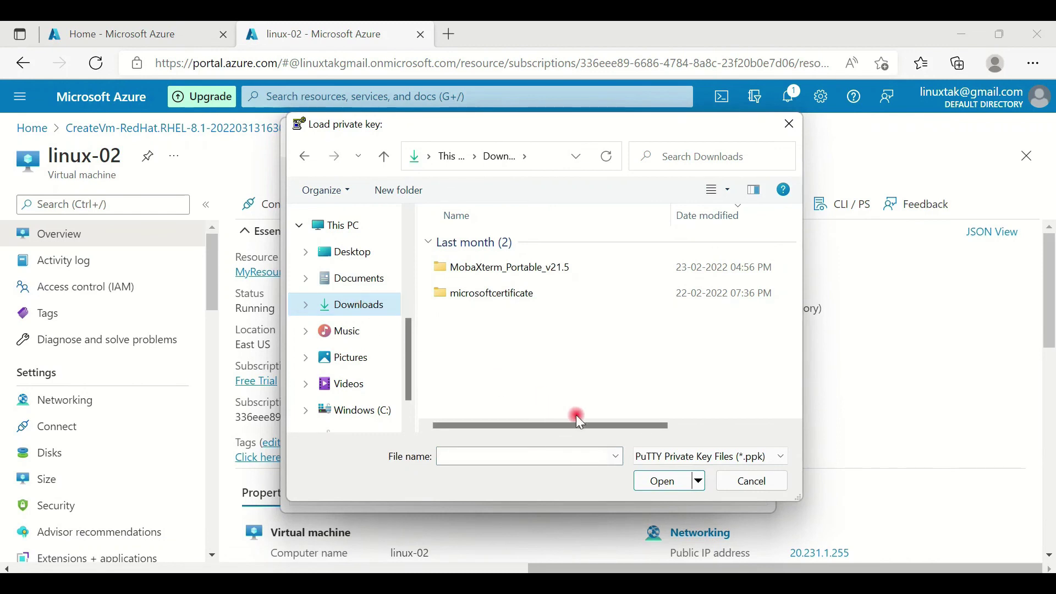
click(655, 457)
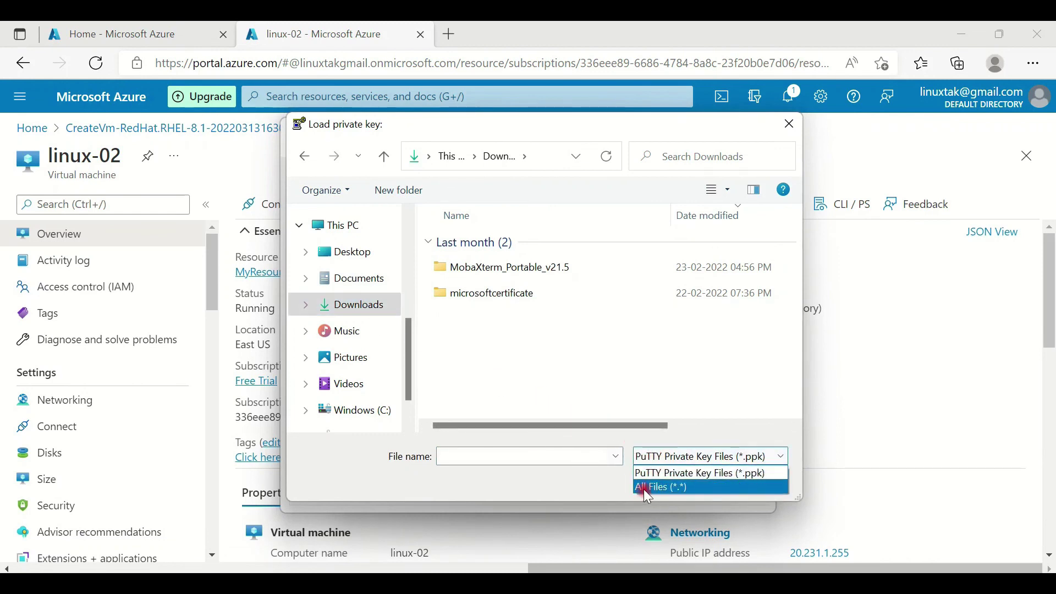
click(643, 488)
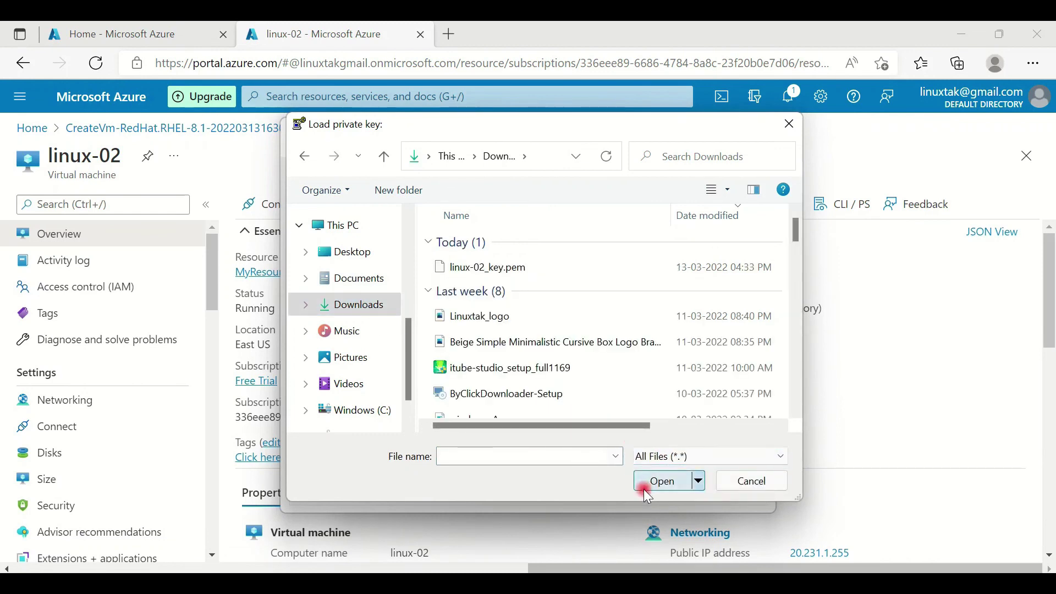
click(505, 275)
click(654, 486)
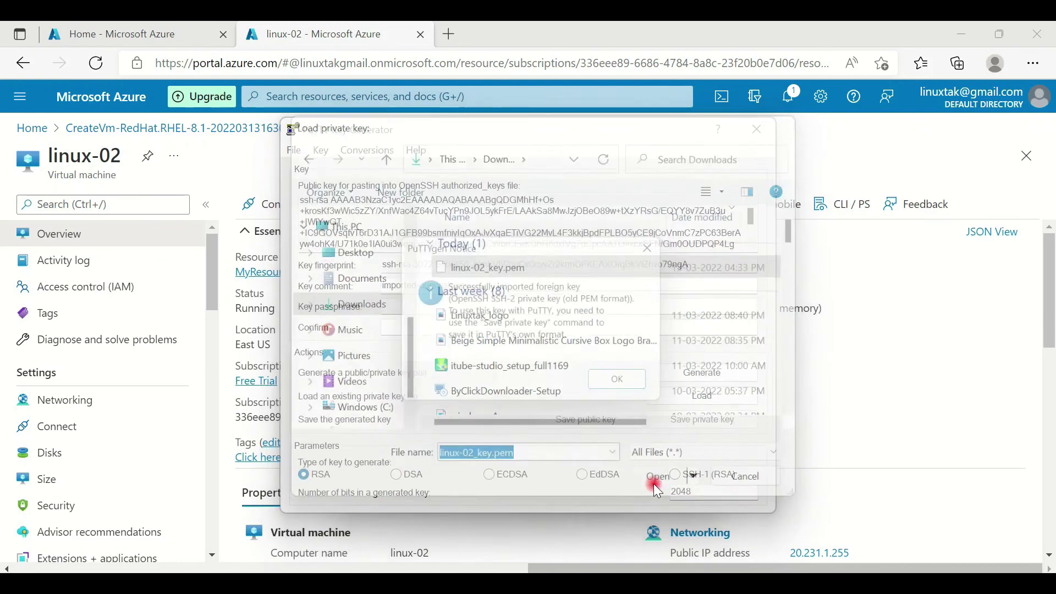
click(623, 382)
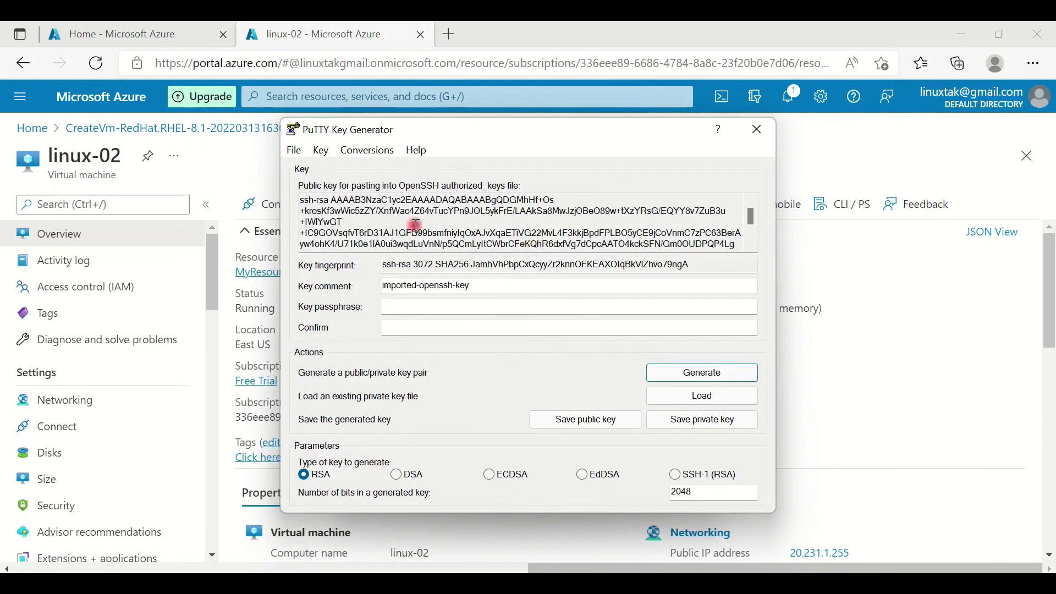
Save the imported private key to the Desktop as linux02 in PuTTY Private Key format and return to the browser
click(703, 421)
click(544, 366)
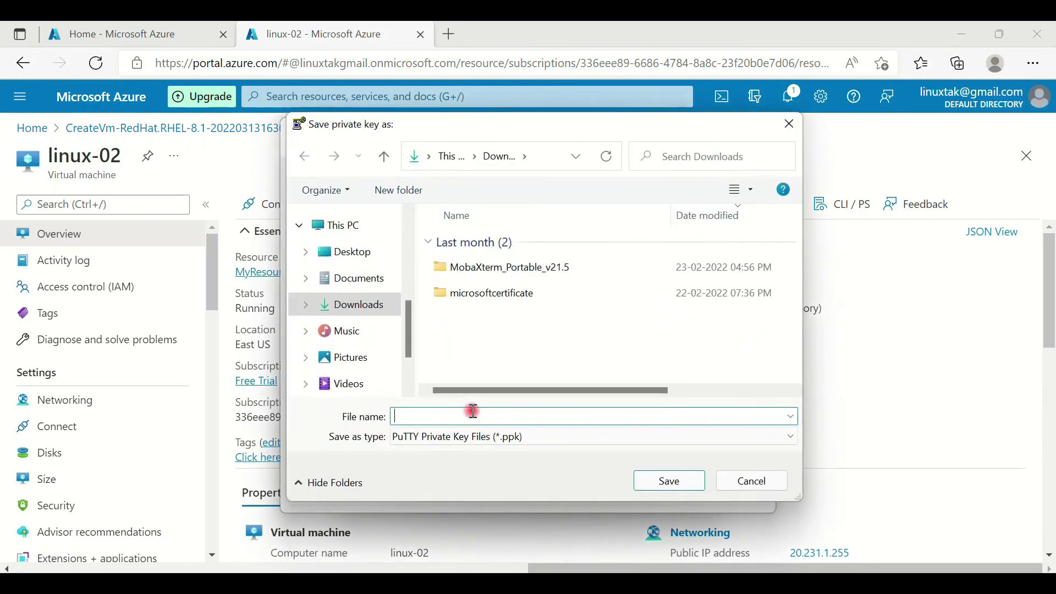
text(linux02)
click(358, 253)
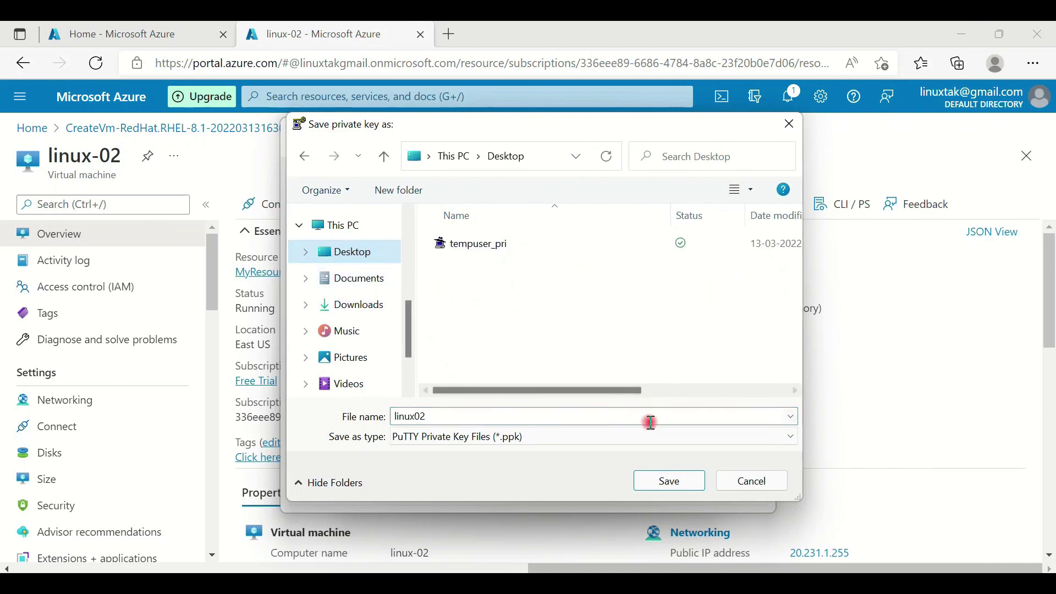
click(670, 481)
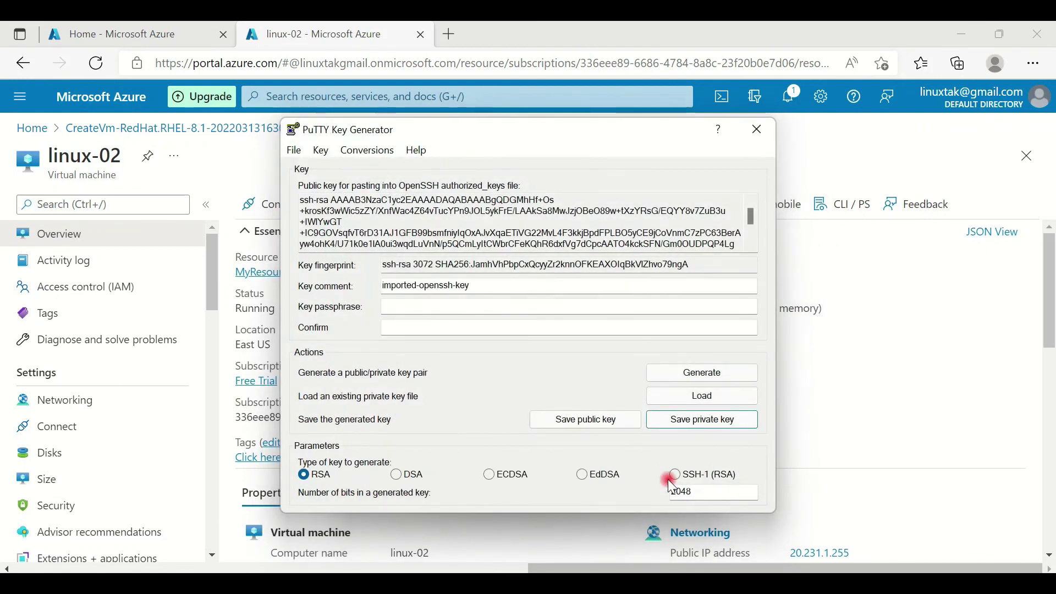
click(882, 402)
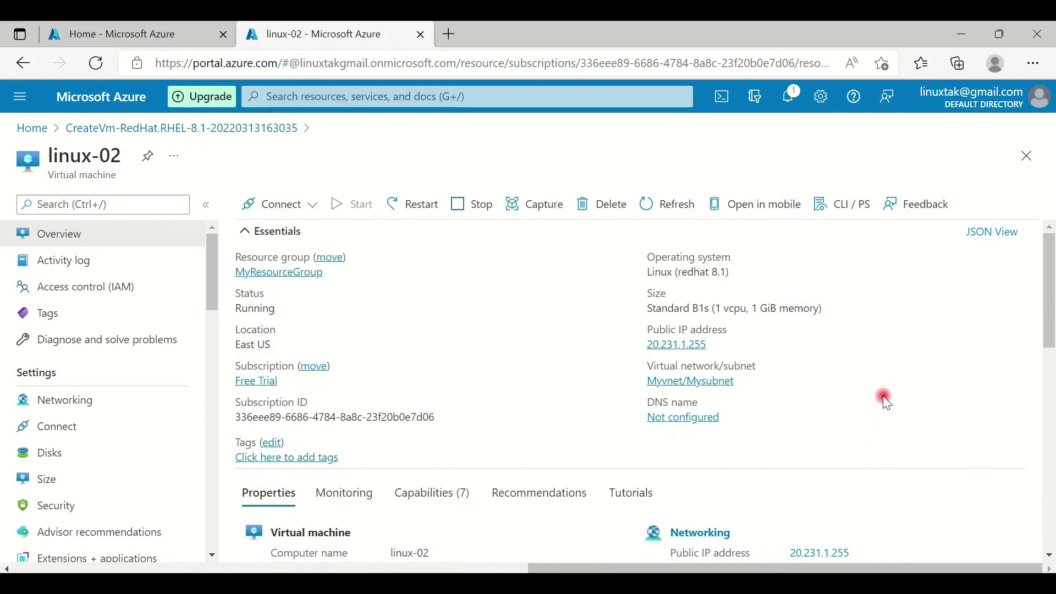
Back in PuTTY Configuration, choose the linux02 file on the Desktop as the private key for authentication
mouse_move(535, 583)
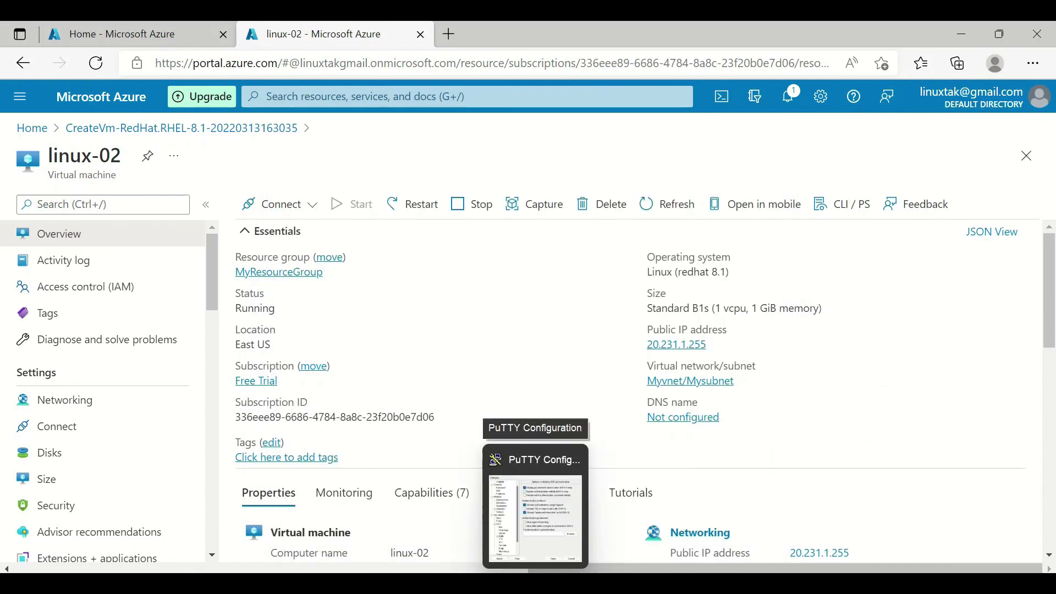
click(572, 529)
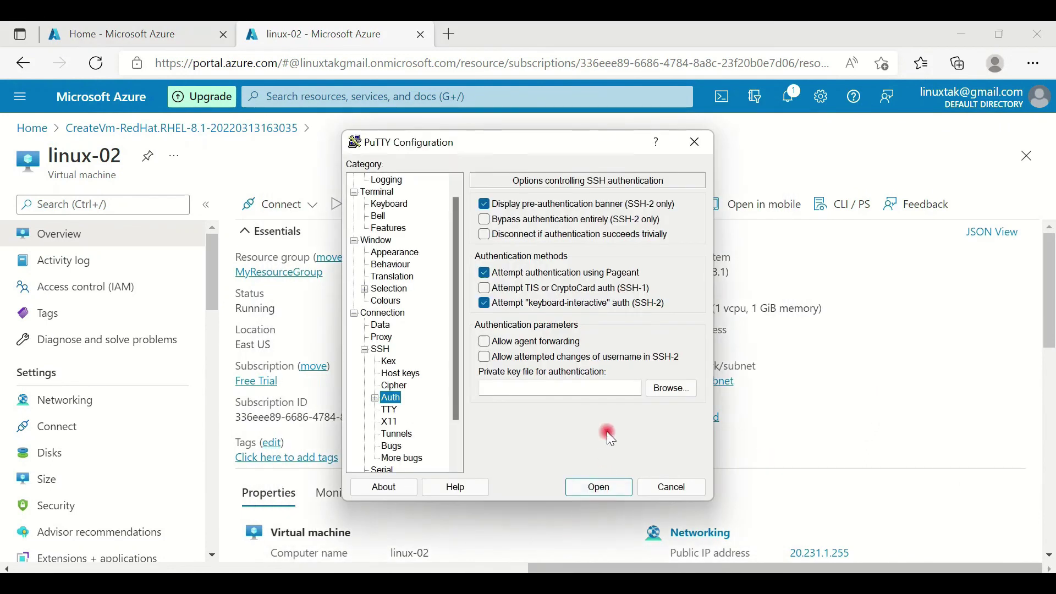
click(668, 394)
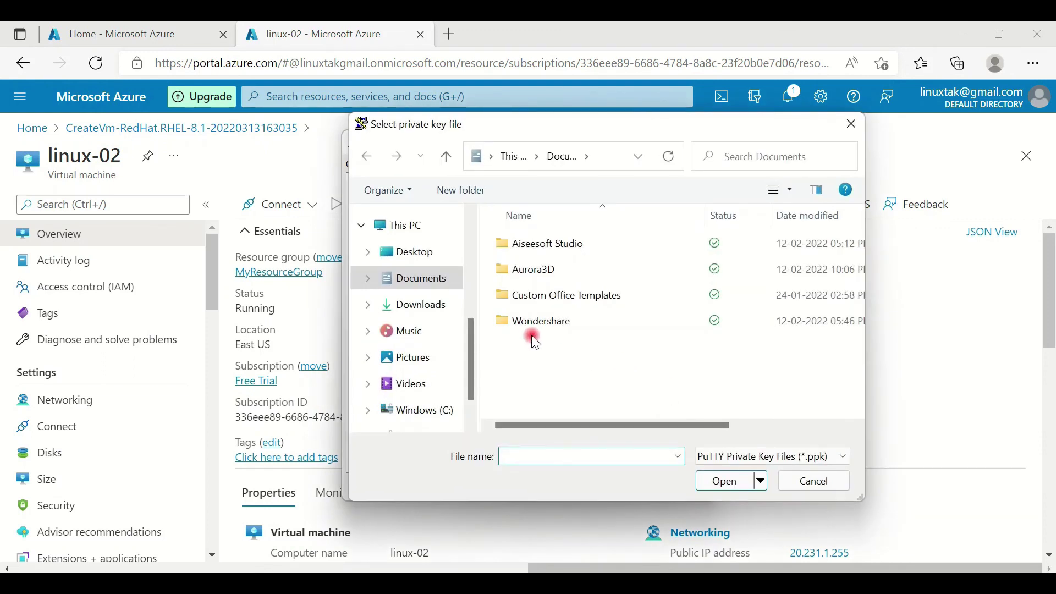
click(426, 255)
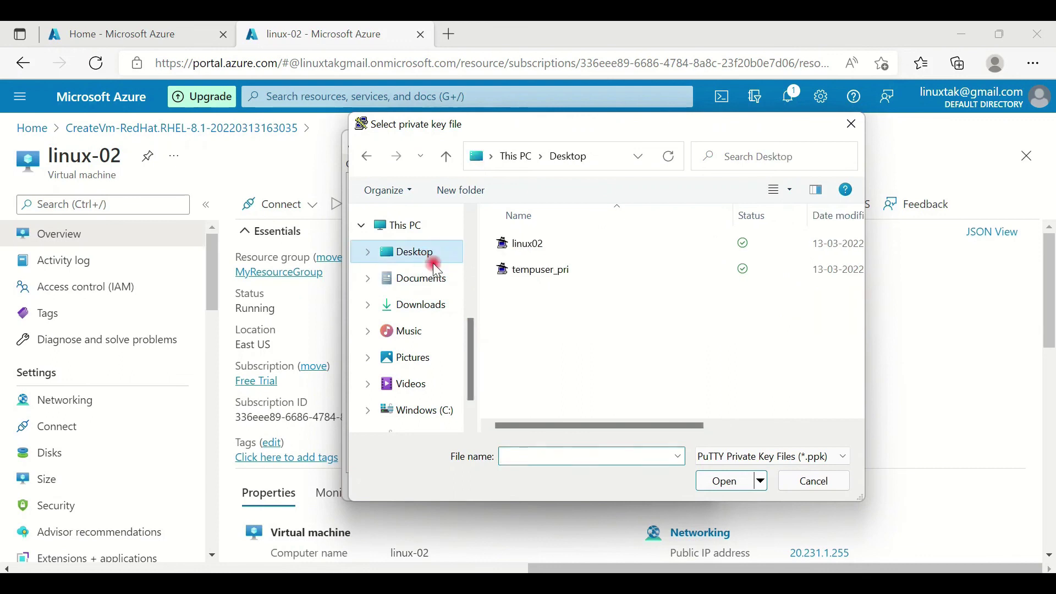
click(541, 254)
click(714, 480)
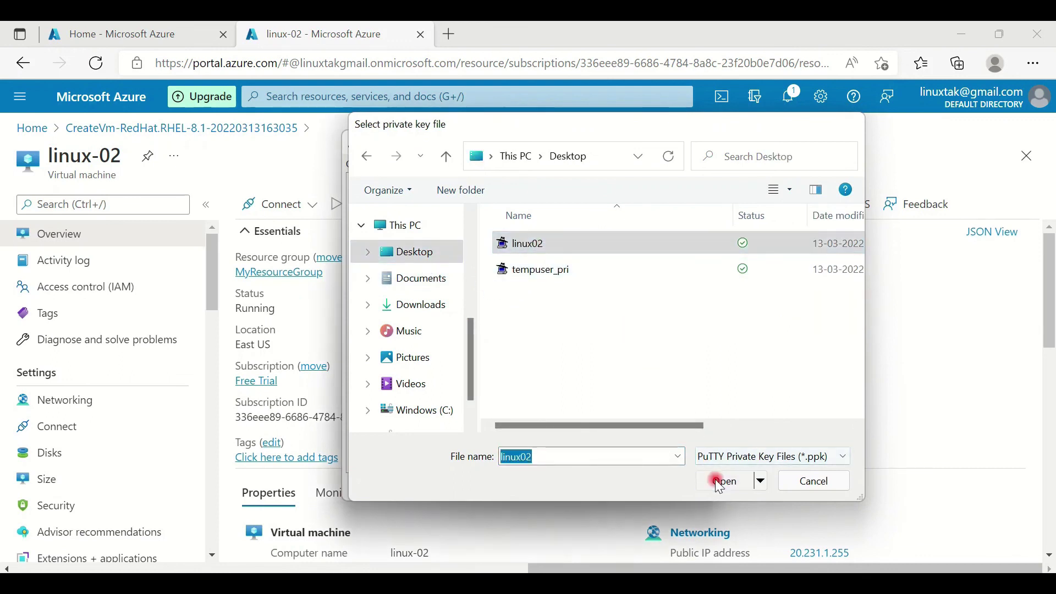
Open the SSH session to linux-02 and log in as tempuser
click(599, 487)
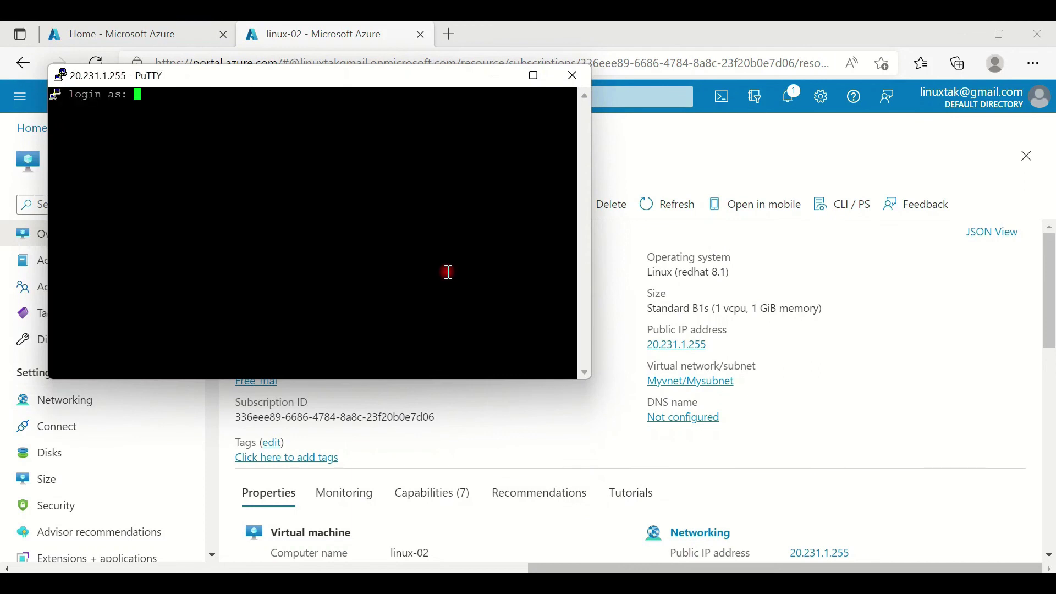
text(tempuser)
key(Return)
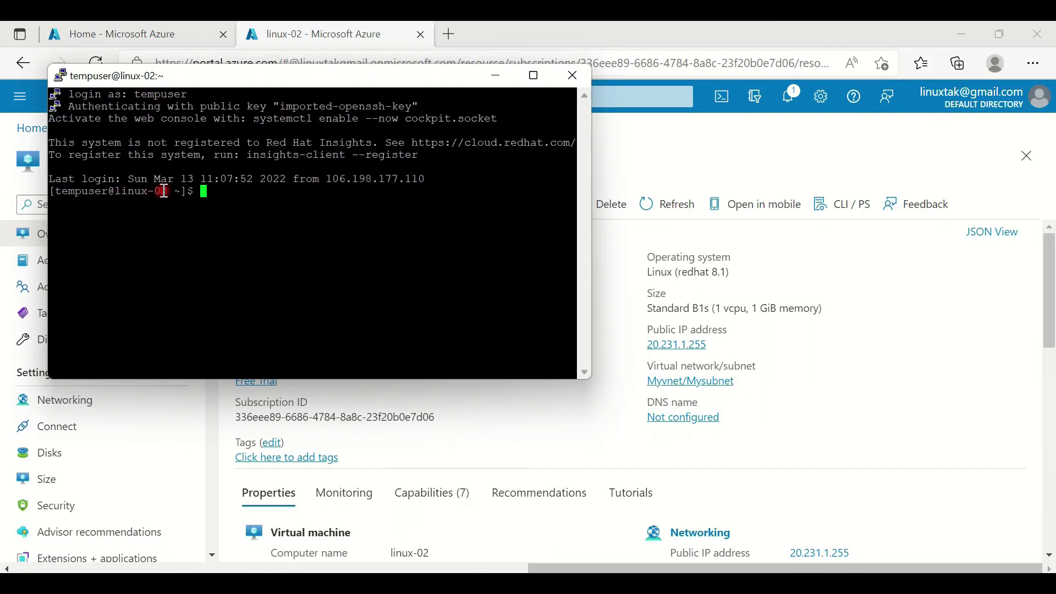
Run the uptime command on linux-02 and highlight the uptime portion of its output
text(uptime)
key(Return)
drag(50, 203, 218, 213)
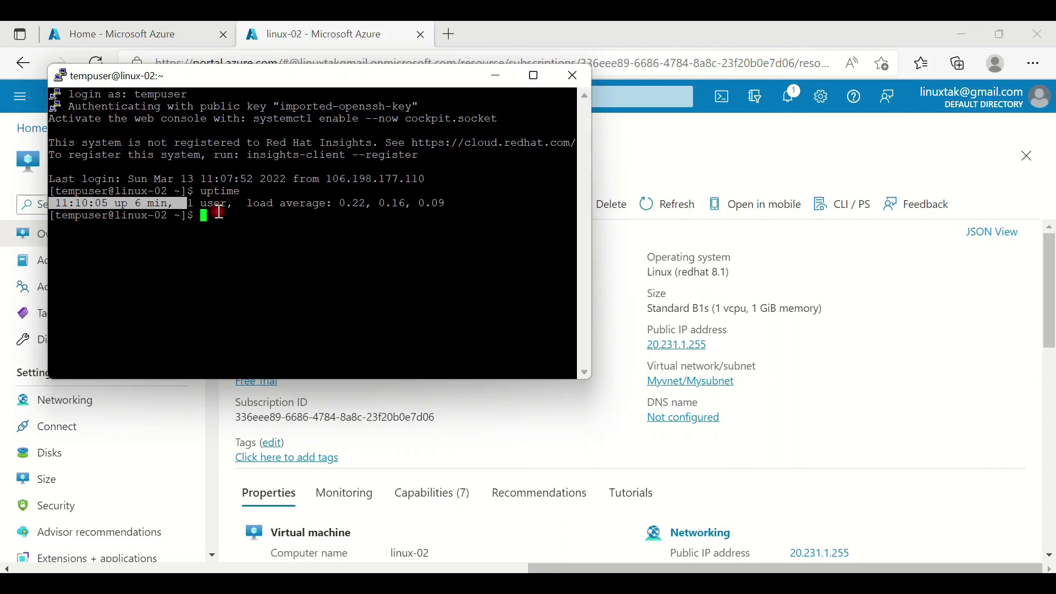